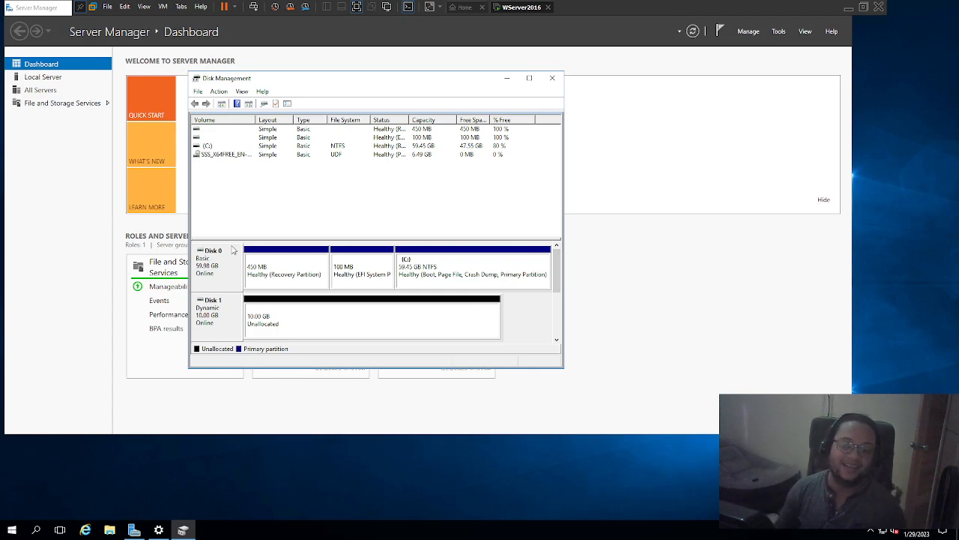
# - Exit the virtual machine's full-screen view and open the settings of WServer2016
pyautogui.click(358, 9)
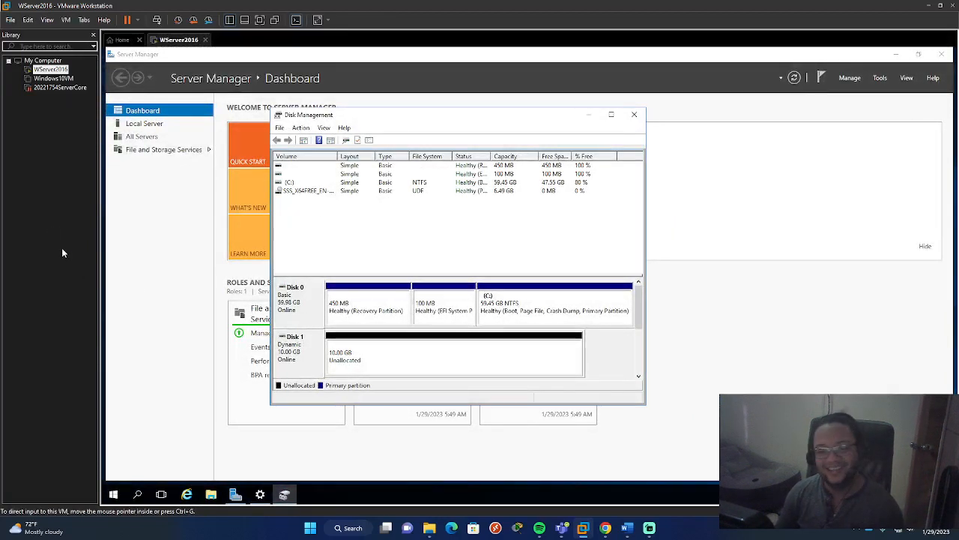
pyautogui.rightClick(62, 71)
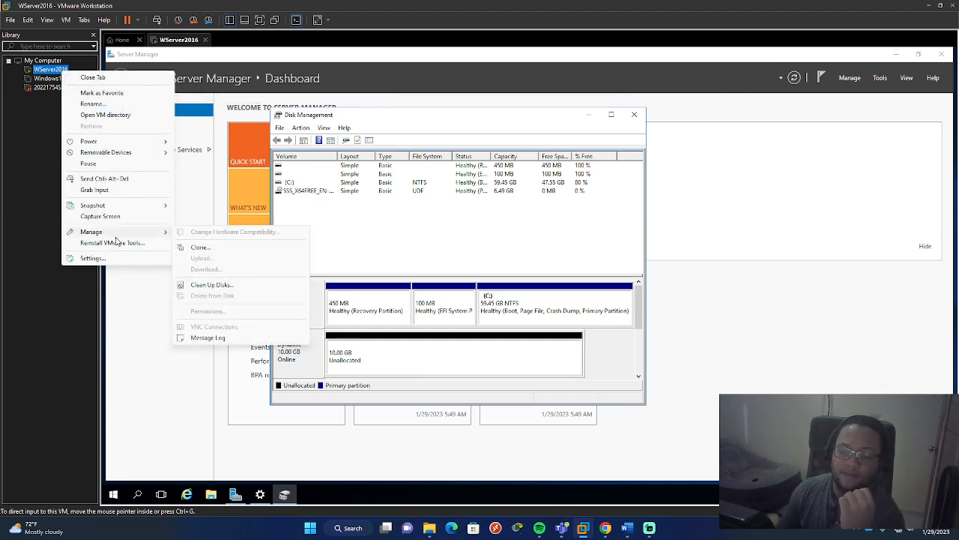
pyautogui.moveTo(117, 208)
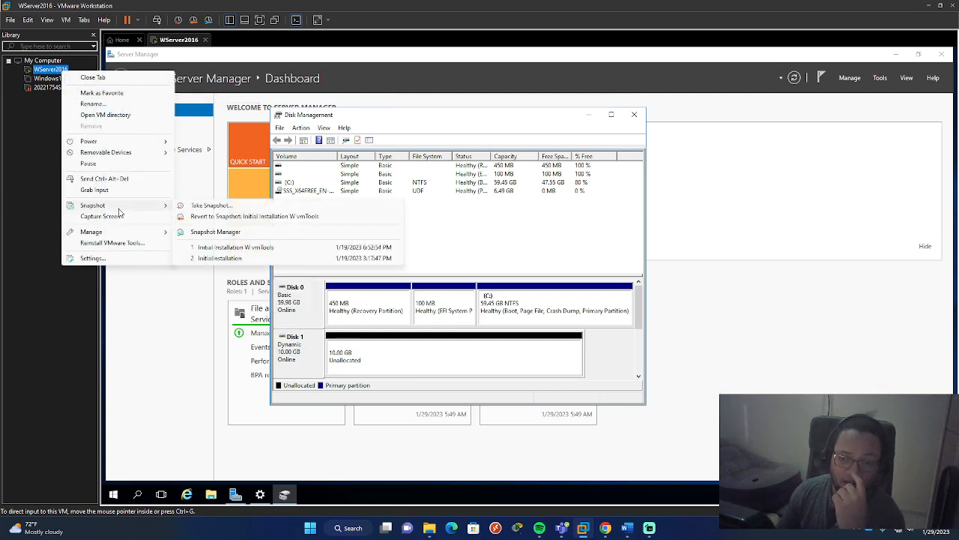
pyautogui.click(133, 259)
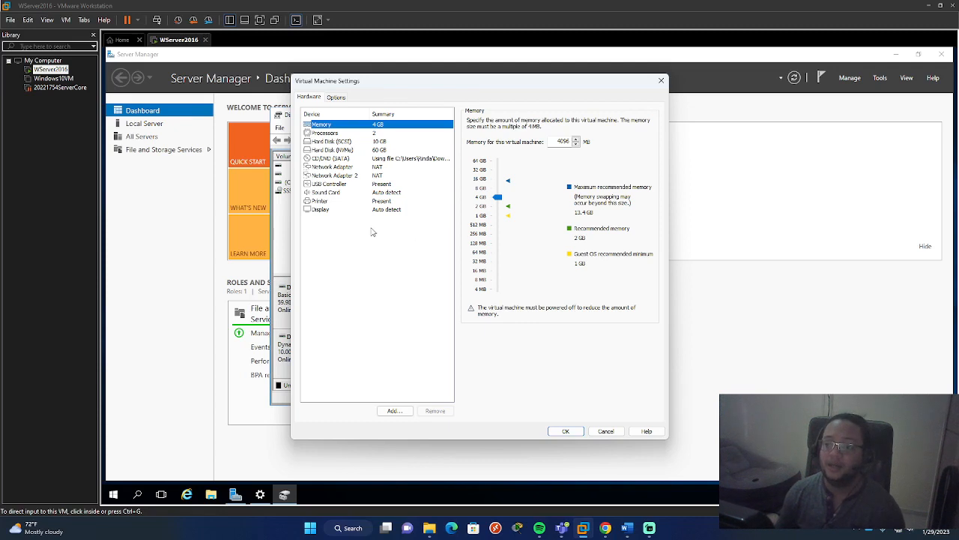
pyautogui.click(351, 263)
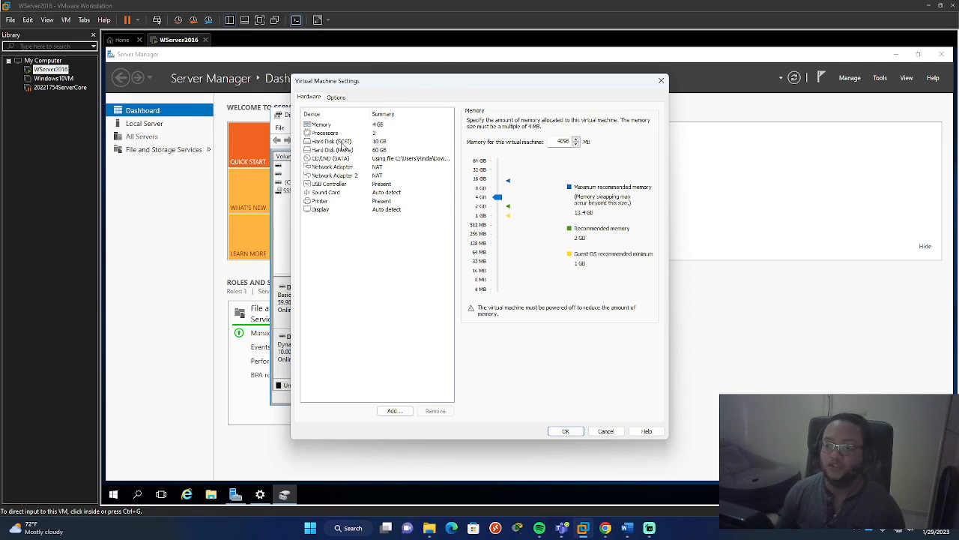
# - Start adding a hard disk to the virtual machine, with the SCSI type and a new virtual disk
pyautogui.click(383, 412)
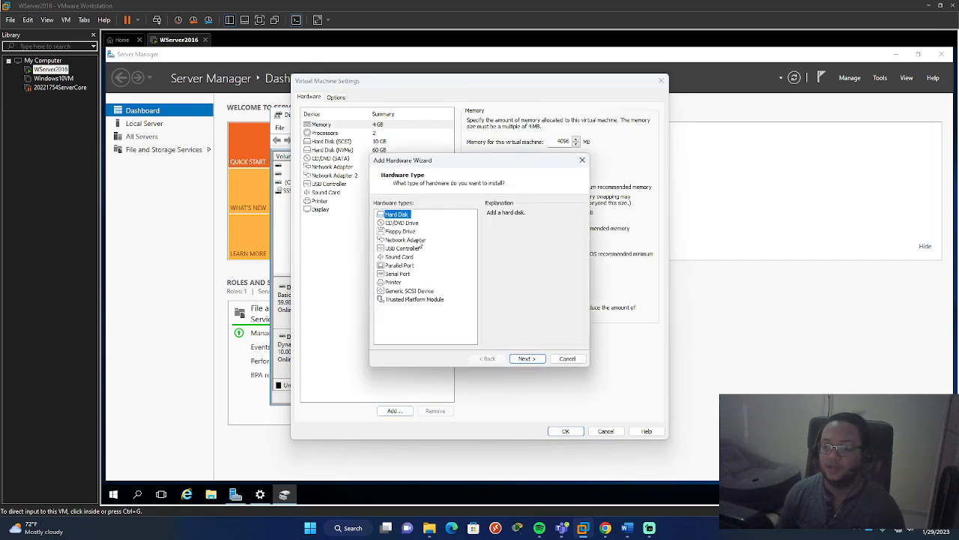
pyautogui.click(527, 358)
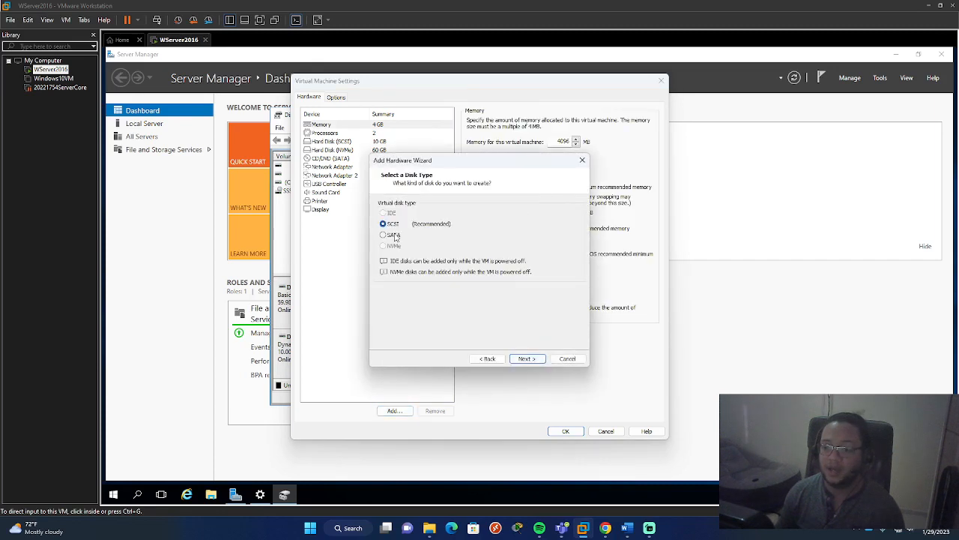
pyautogui.click(528, 359)
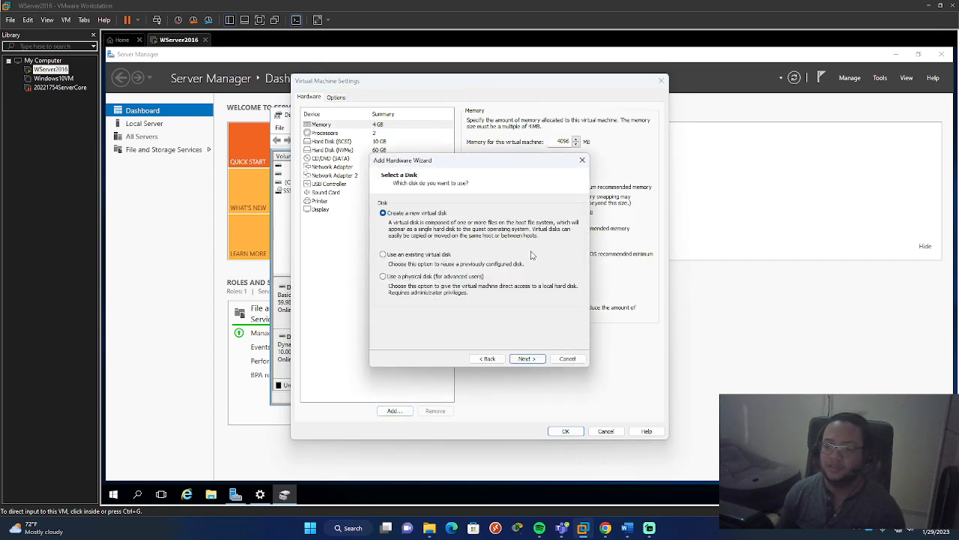
pyautogui.click(527, 358)
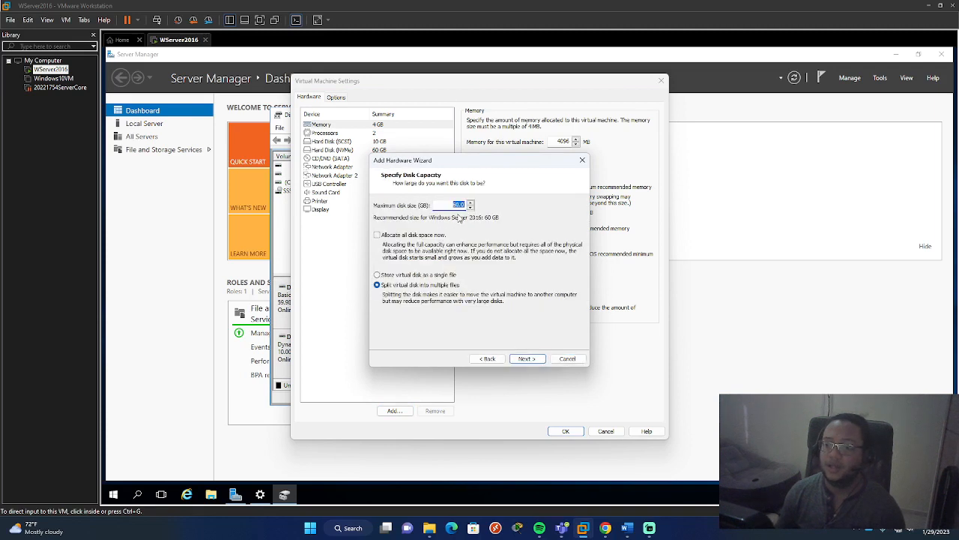
# - Set the new disk's maximum size to 10 GB and store it as a single file
pyautogui.write('10')
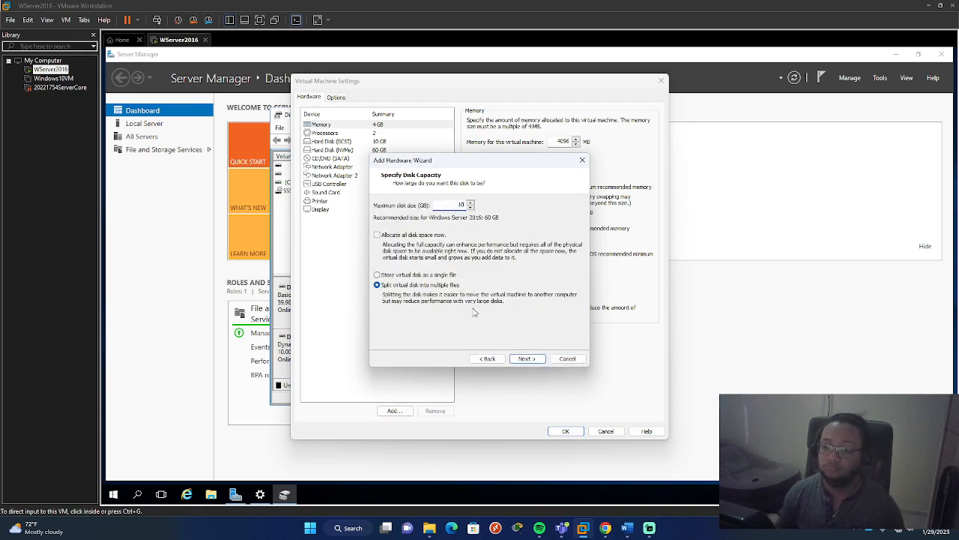
pyautogui.click(418, 276)
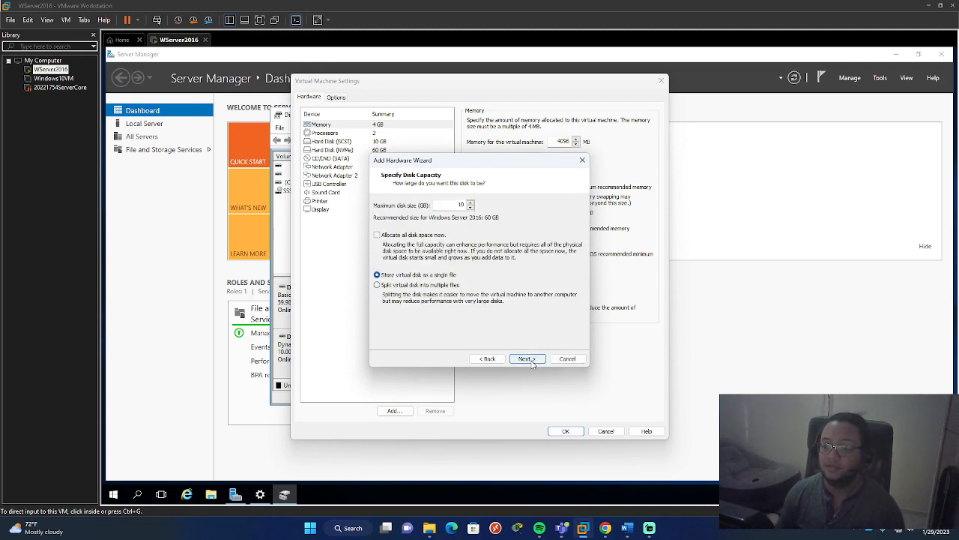
pyautogui.click(530, 360)
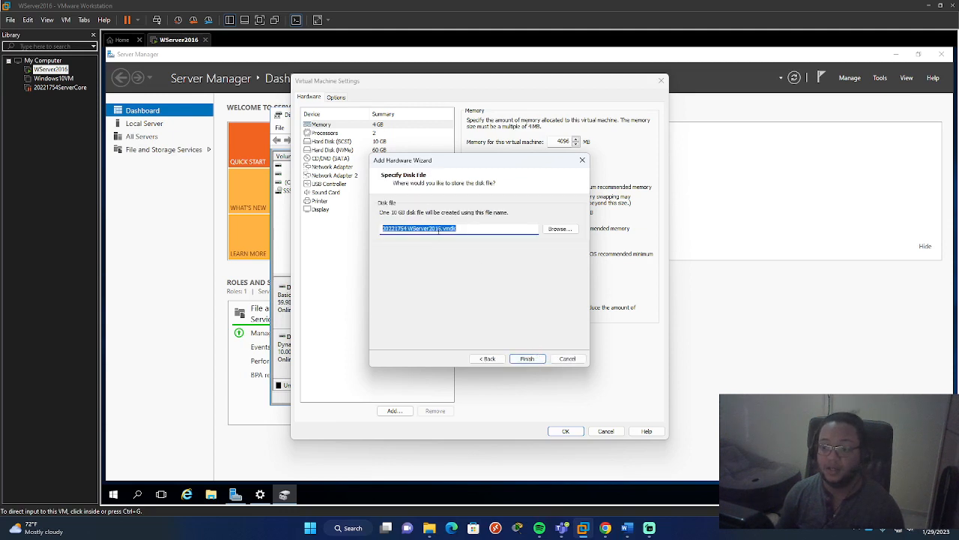
# - Name the disk file SecondDisk.vmdk, finish adding the disk and apply the virtual machine settings
pyautogui.moveTo(442, 230); pyautogui.dragTo(396, 227)
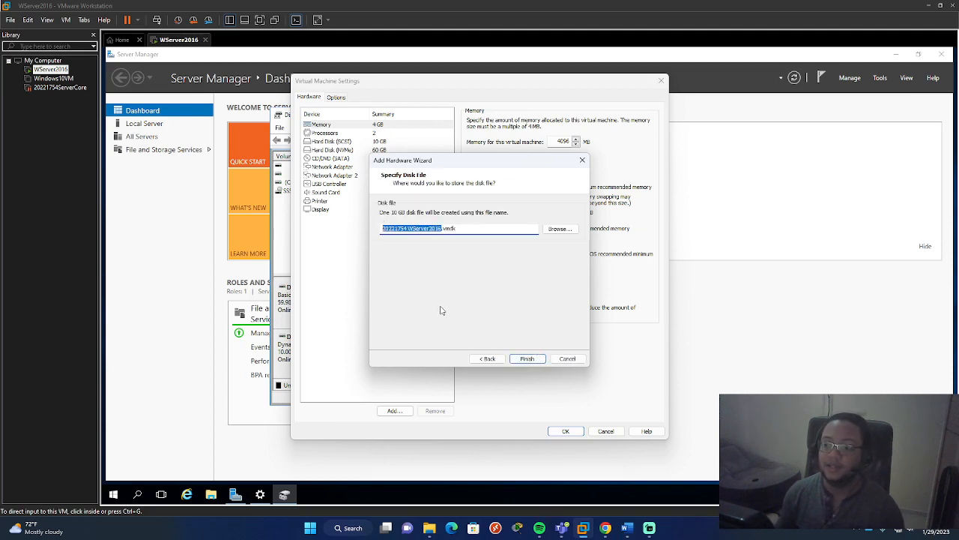
pyautogui.write('SecondDisk')
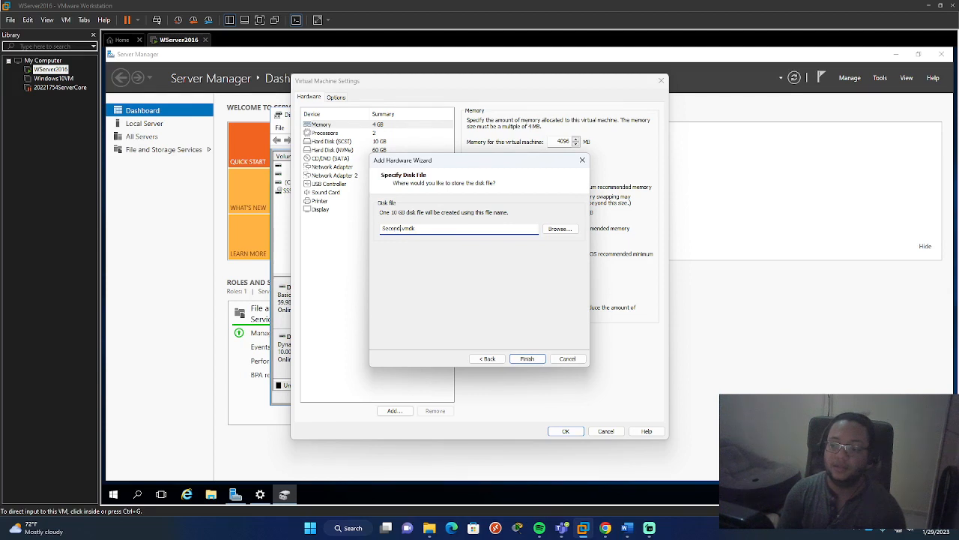
pyautogui.click(527, 359)
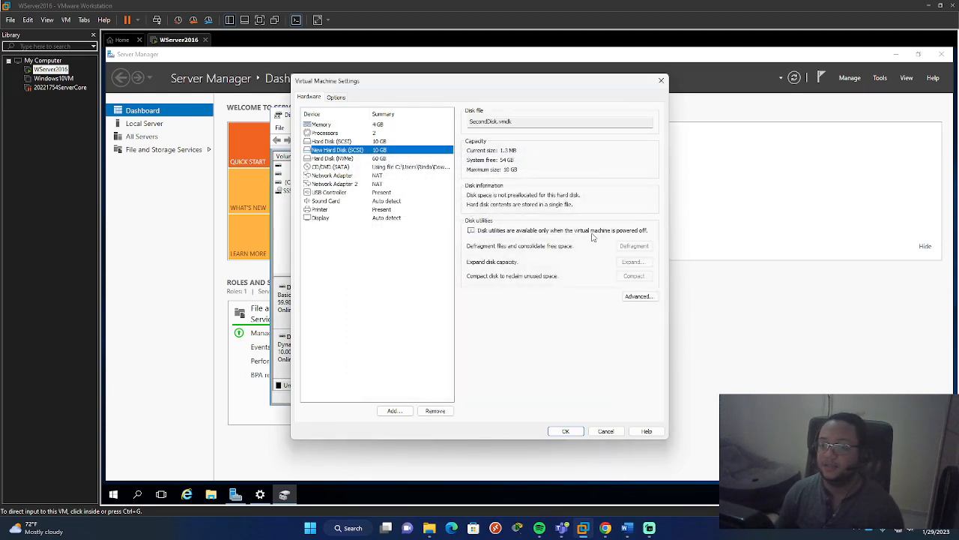
pyautogui.click(565, 432)
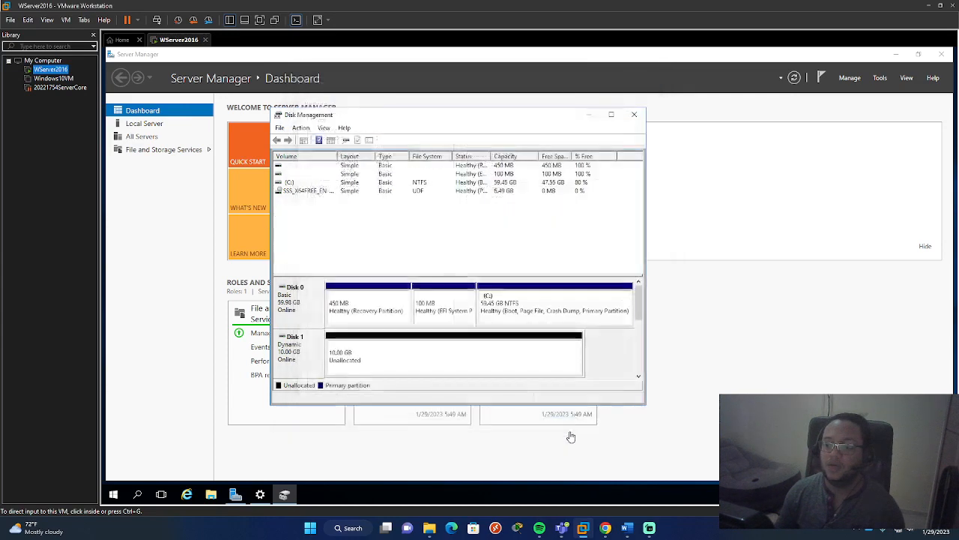
# - Return the virtual machine to full screen and rescan the disks twice in Disk Management
pyautogui.click(265, 23)
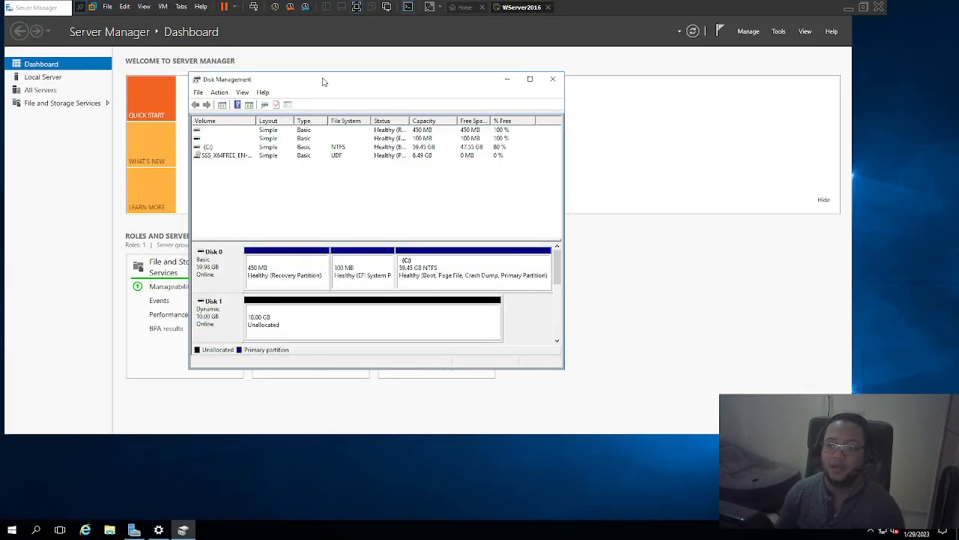
pyautogui.moveTo(324, 81); pyautogui.dragTo(402, 87)
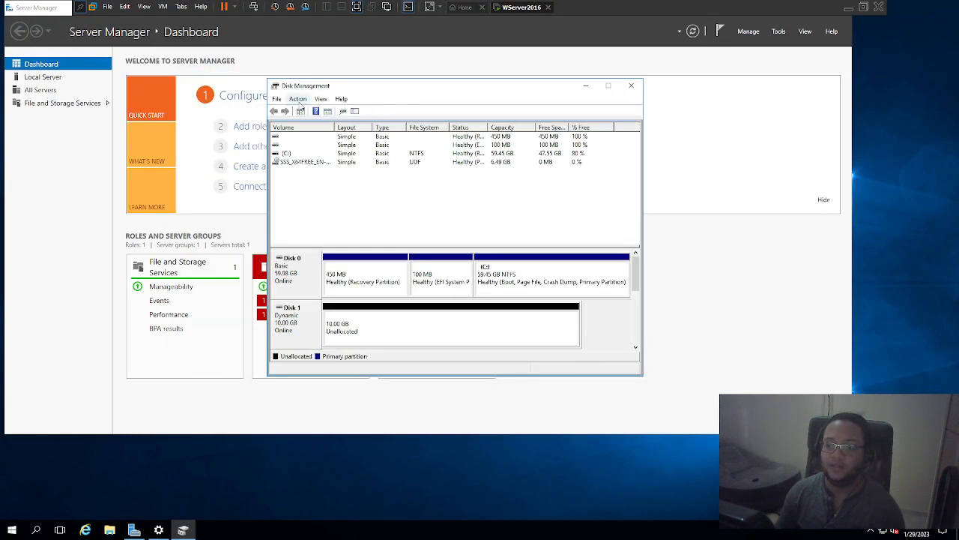
pyautogui.click(297, 99)
pyautogui.click(307, 123)
pyautogui.click(298, 99)
pyautogui.click(319, 122)
# - Reopen the WServer2016 settings, examine the disk file and capacity of each hard disk, and leave without changes
pyautogui.click(358, 9)
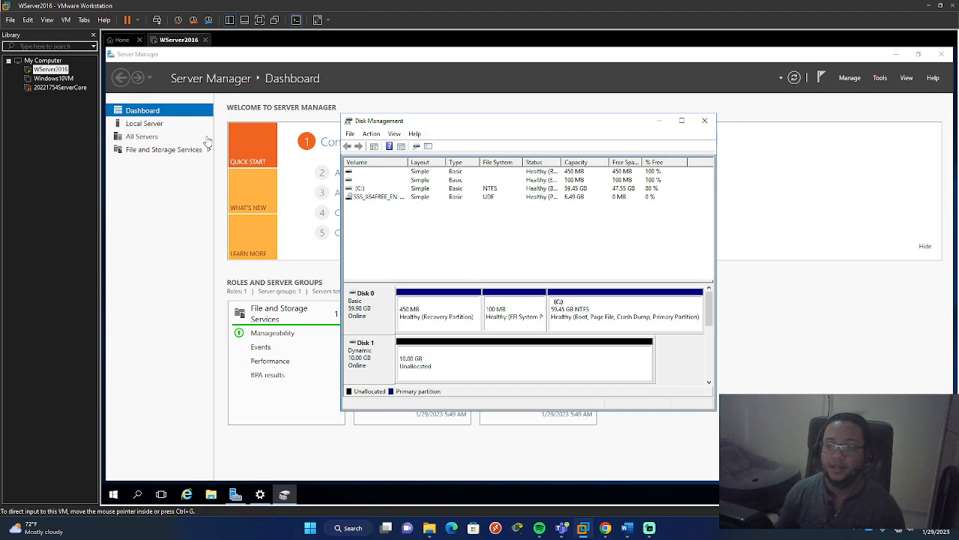
pyautogui.rightClick(47, 69)
pyautogui.click(96, 255)
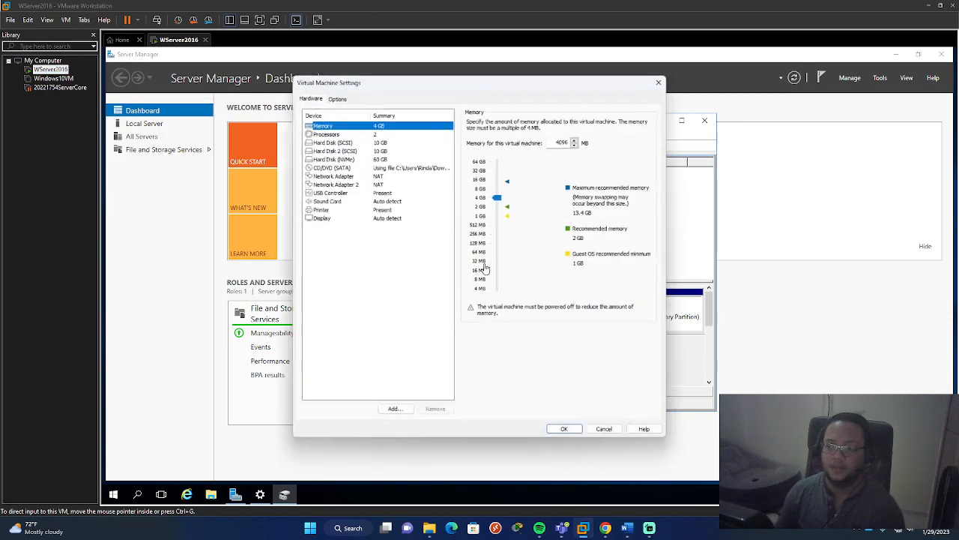
pyautogui.click(370, 142)
pyautogui.click(369, 150)
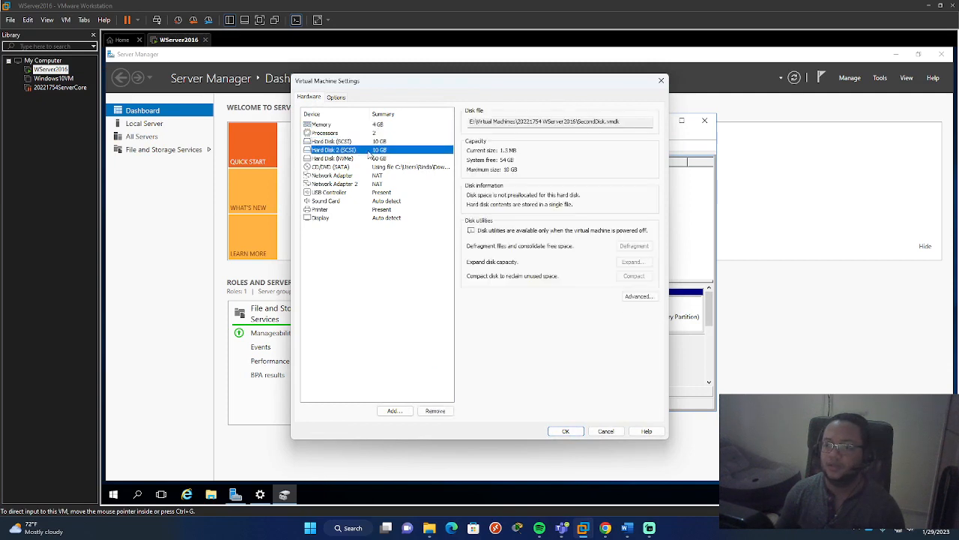
pyautogui.click(372, 143)
pyautogui.click(371, 152)
pyautogui.click(373, 141)
pyautogui.click(373, 150)
pyautogui.click(372, 158)
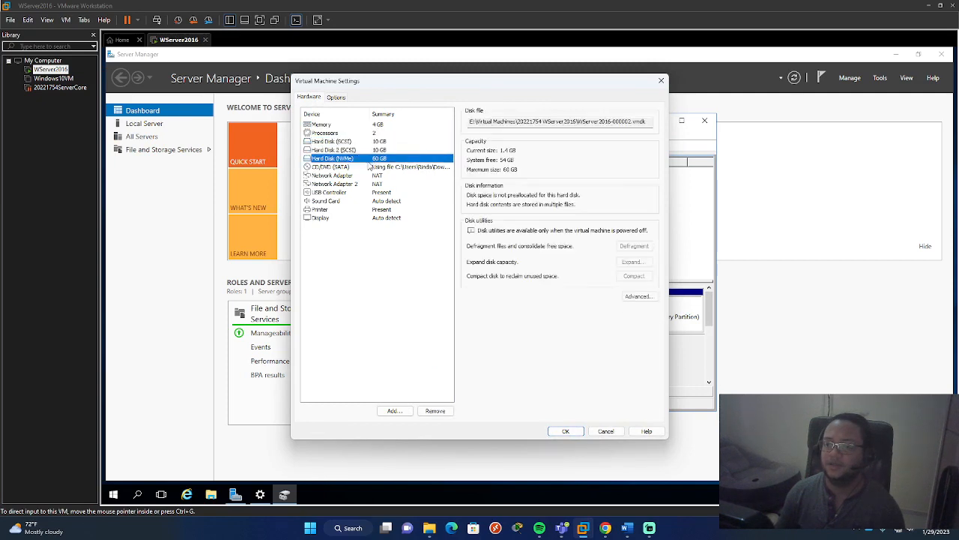
pyautogui.click(606, 431)
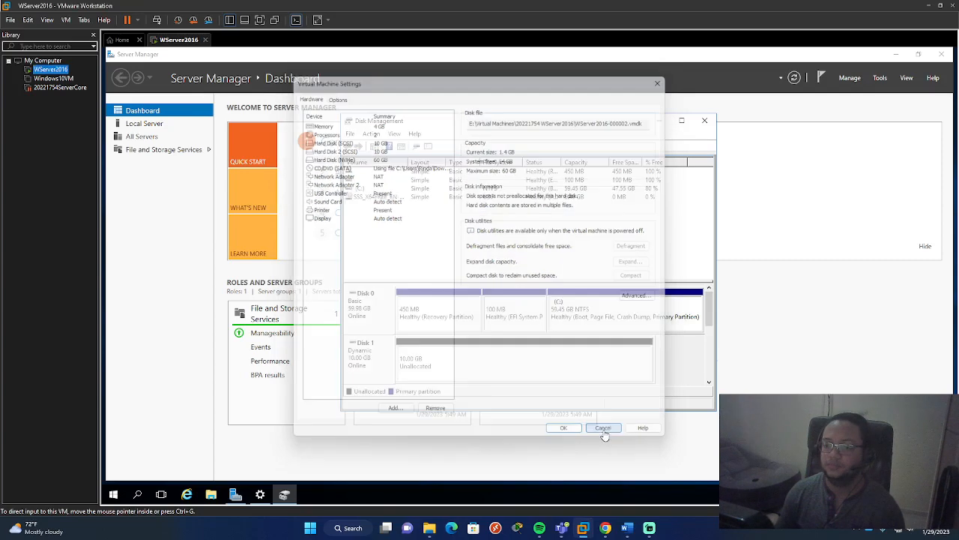
# - Close Disk Management in the virtual machine and open it again
pyautogui.click(705, 120)
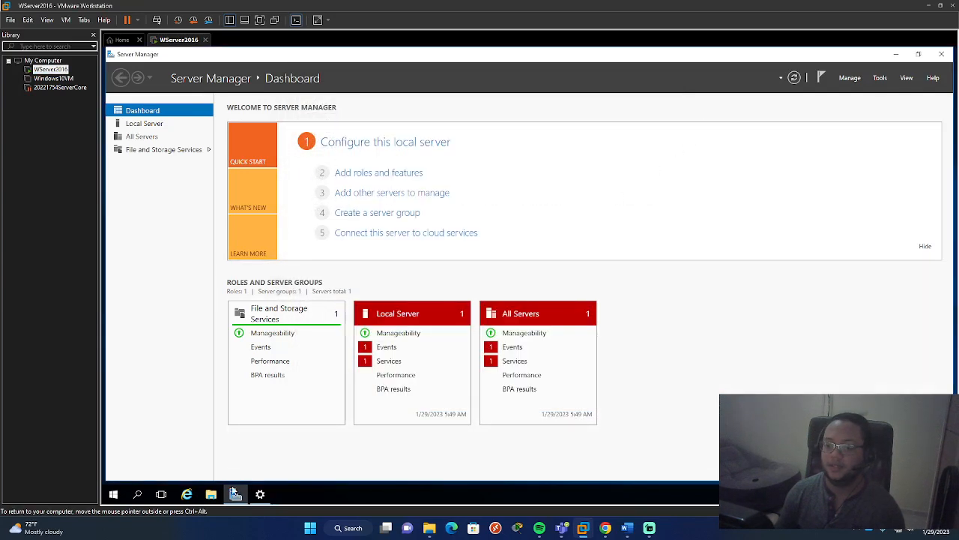
pyautogui.rightClick(113, 494)
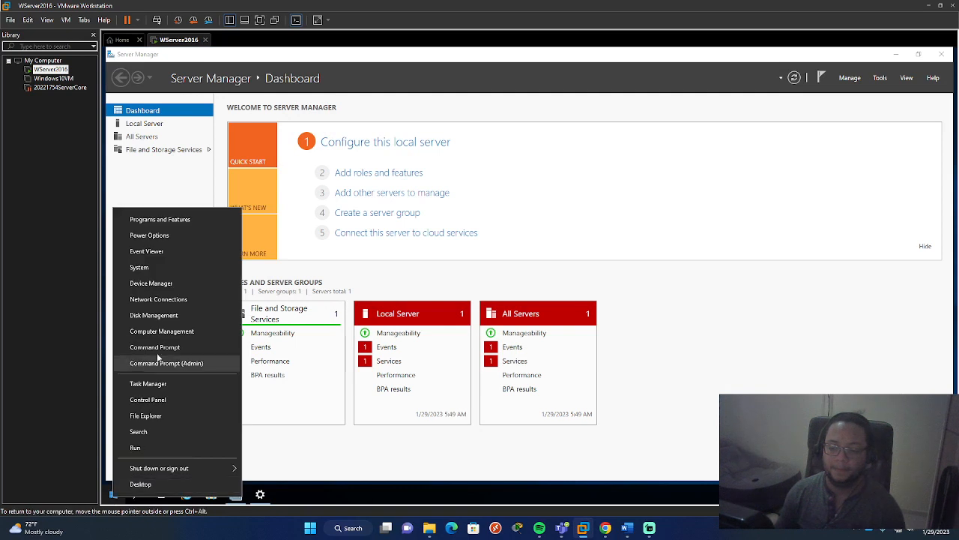
pyautogui.click(172, 313)
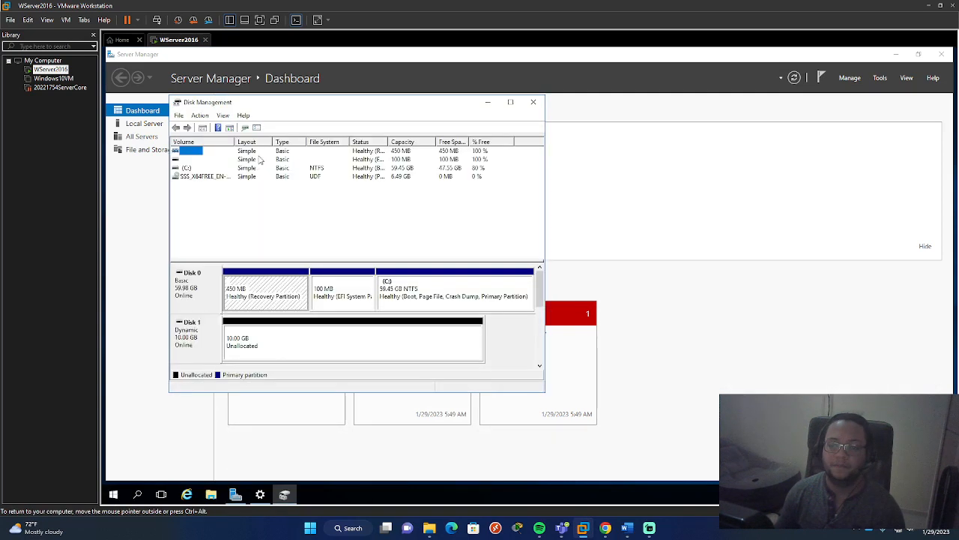
# - Rescan the disks repeatedly and refresh the disk list in the reopened Disk Management
pyautogui.click(200, 116)
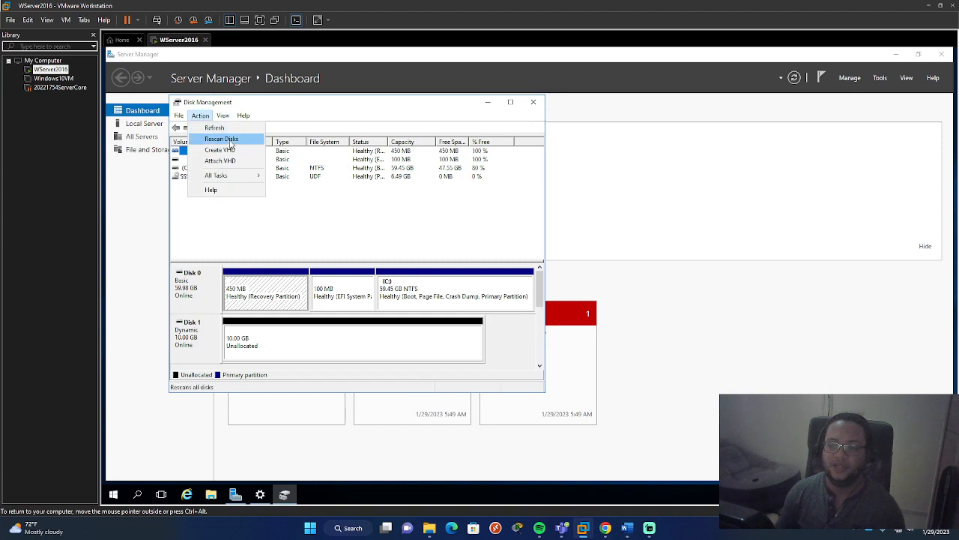
pyautogui.click(223, 136)
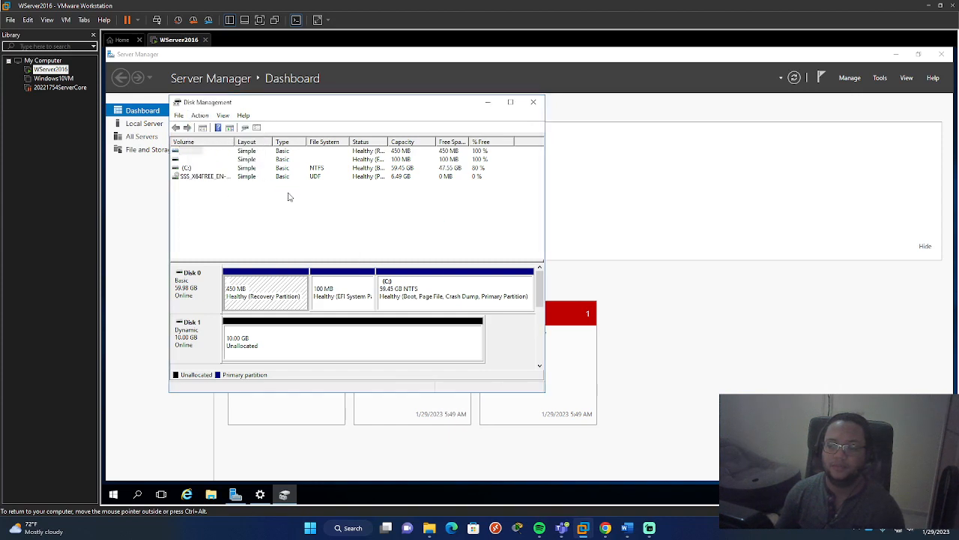
pyautogui.click(200, 116)
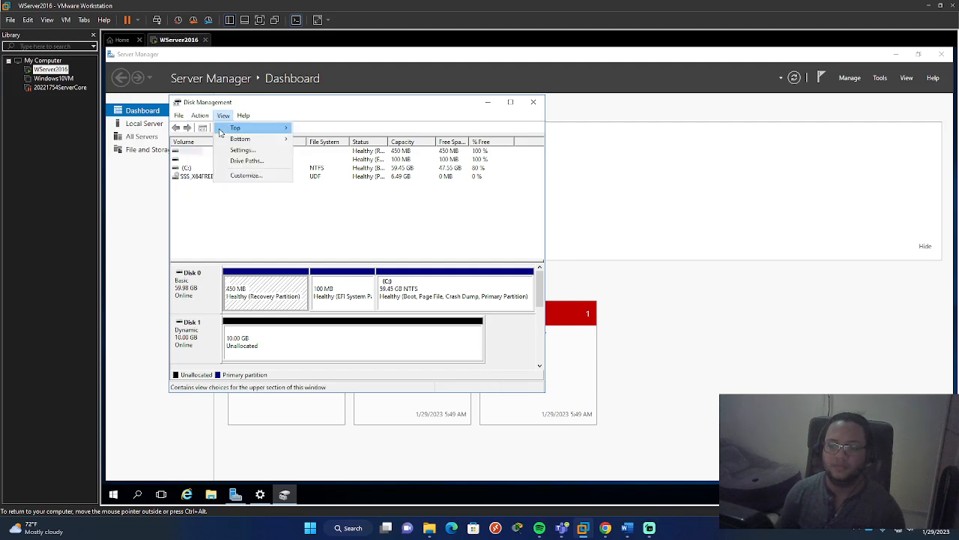
pyautogui.click(210, 129)
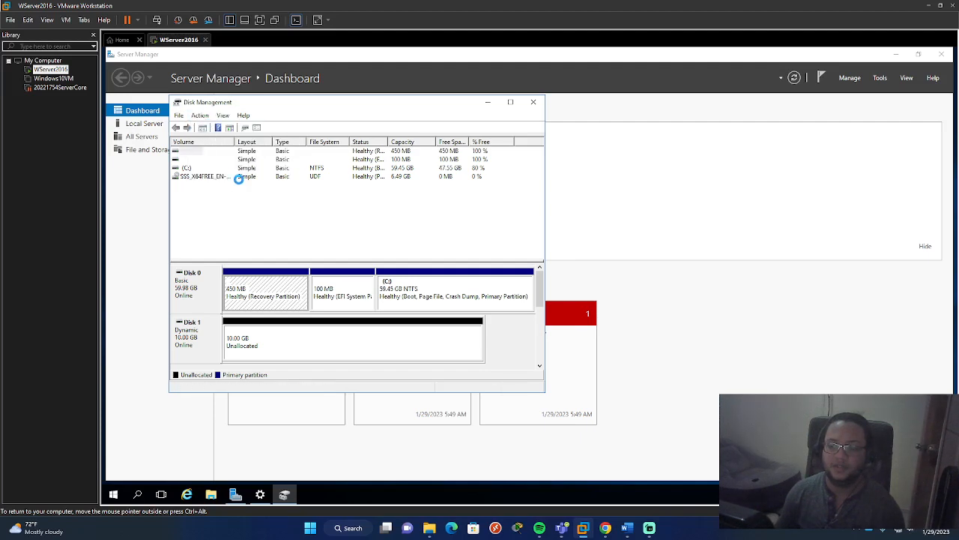
pyautogui.click(199, 116)
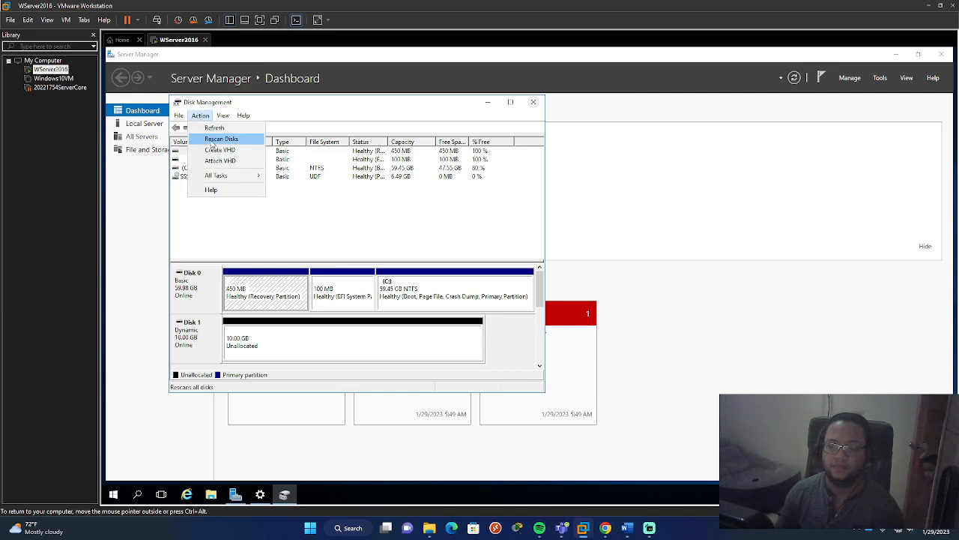
pyautogui.click(214, 137)
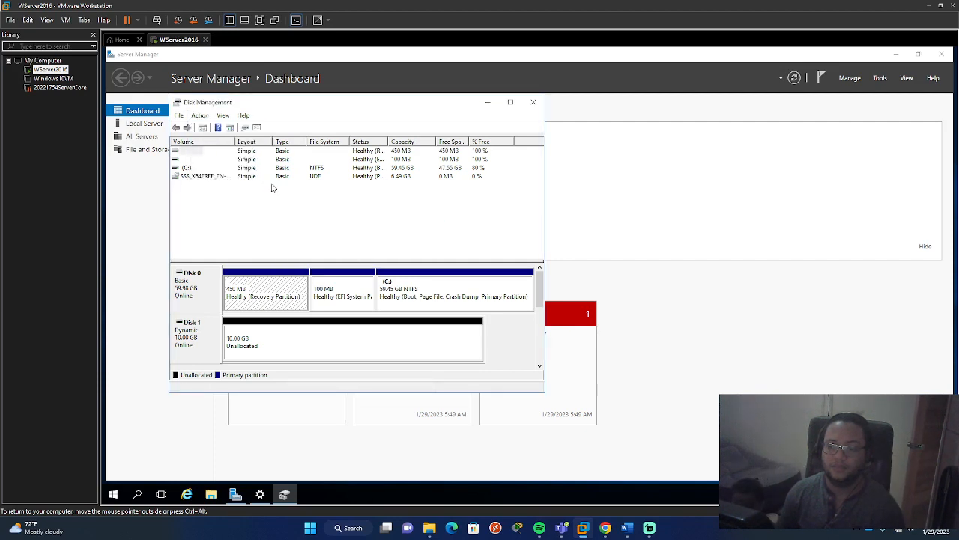
pyautogui.click(199, 116)
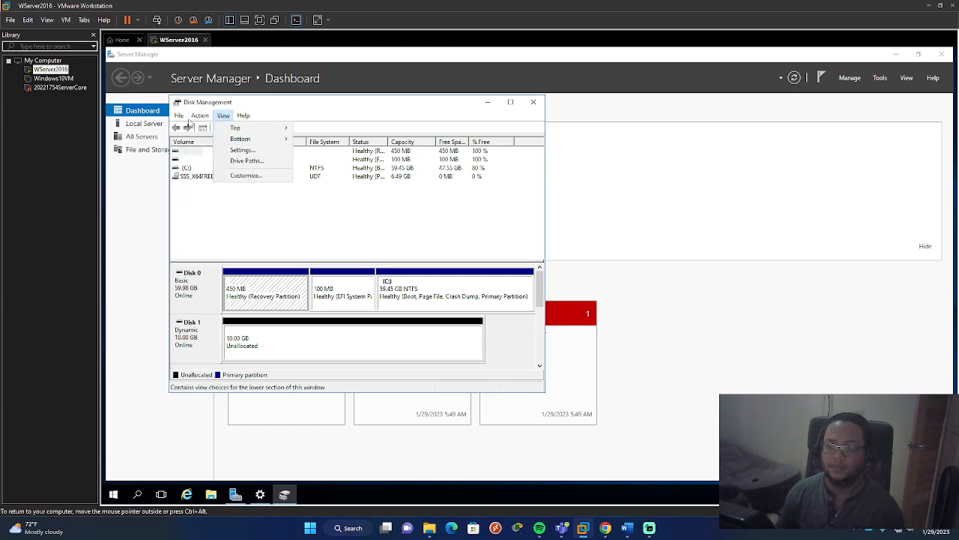
pyautogui.click(210, 139)
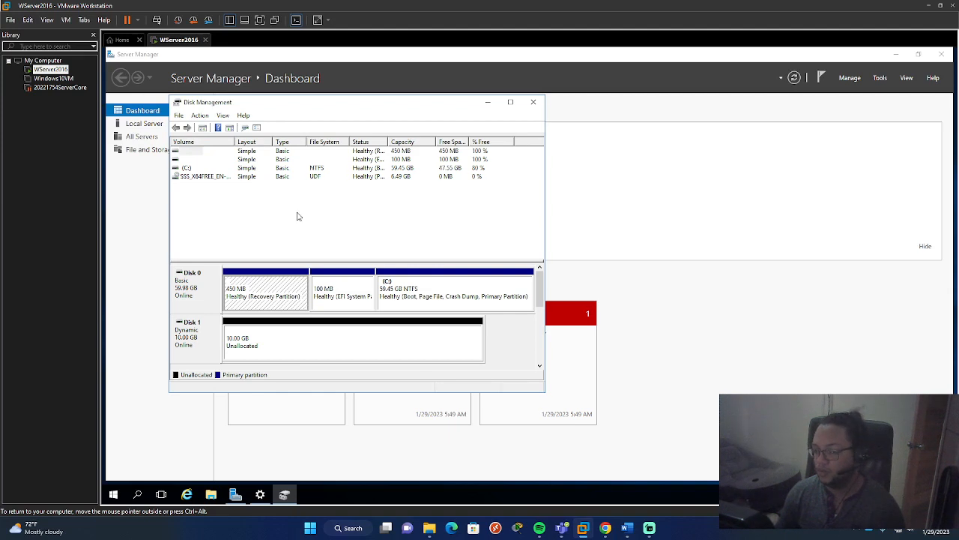
pyautogui.click(201, 115)
pyautogui.click(224, 147)
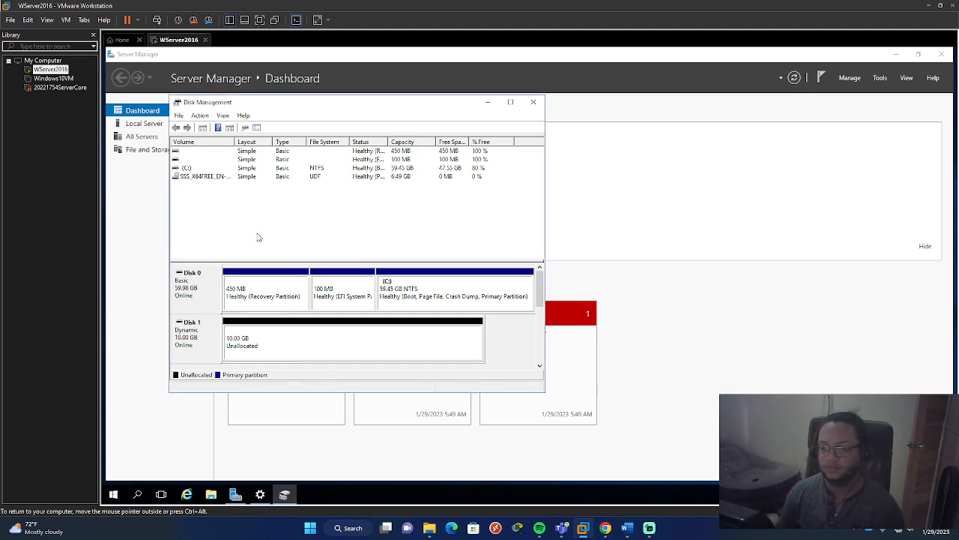
# - Maximize the Disk Management window and bring Disk 2 online
pyautogui.click(275, 344)
pyautogui.moveTo(540, 292)
pyautogui.mouseDown()
pyautogui.moveTo(544, 341)
pyautogui.moveTo(533, 324)
pyautogui.moveTo(528, 263)
pyautogui.mouseUp()
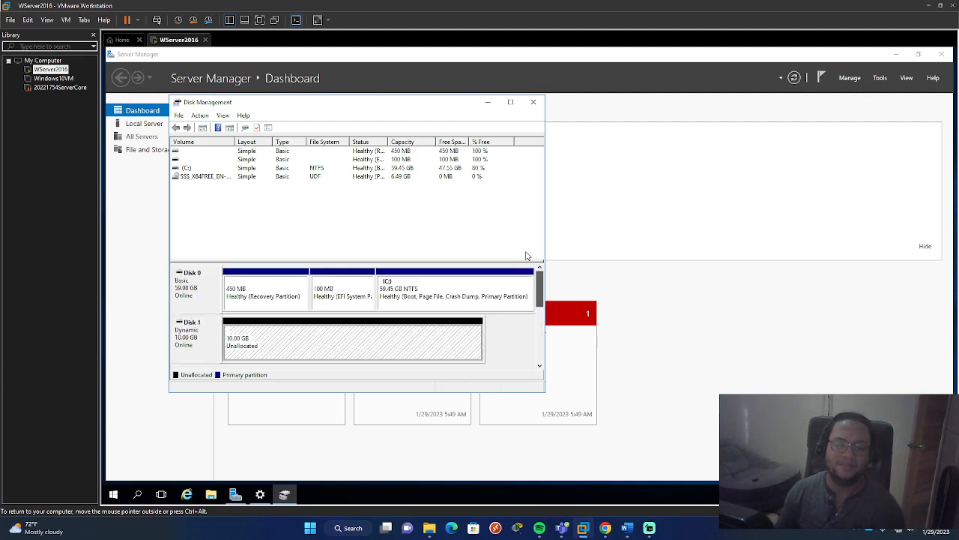
pyautogui.click(511, 103)
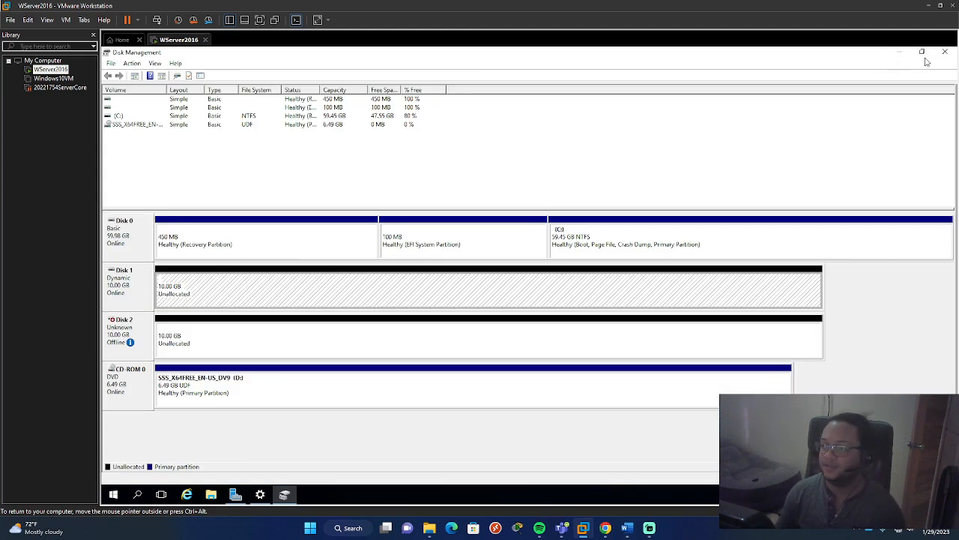
pyautogui.rightClick(128, 327)
pyautogui.click(154, 331)
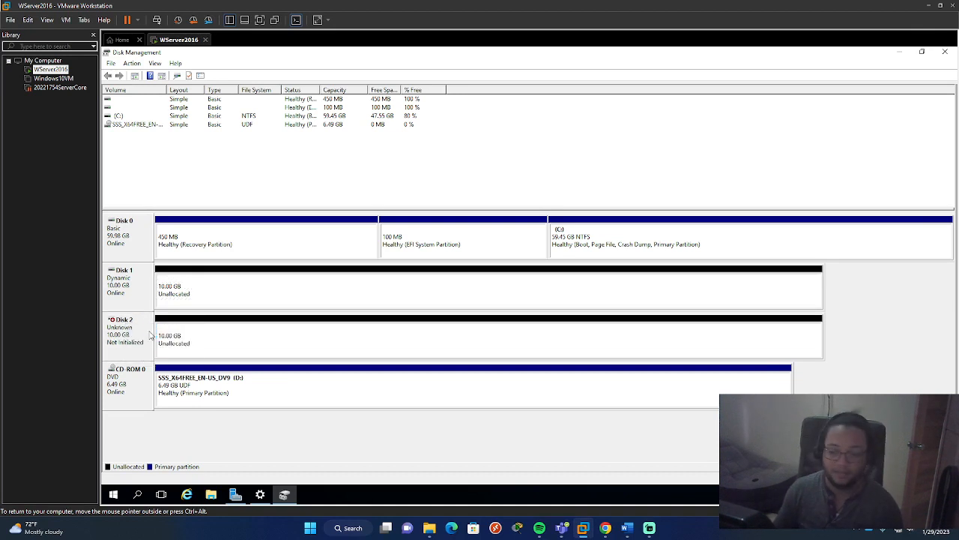
# - Initialize Disk 2 with the GPT (GUID Partition Table) partition style
pyautogui.rightClick(127, 327)
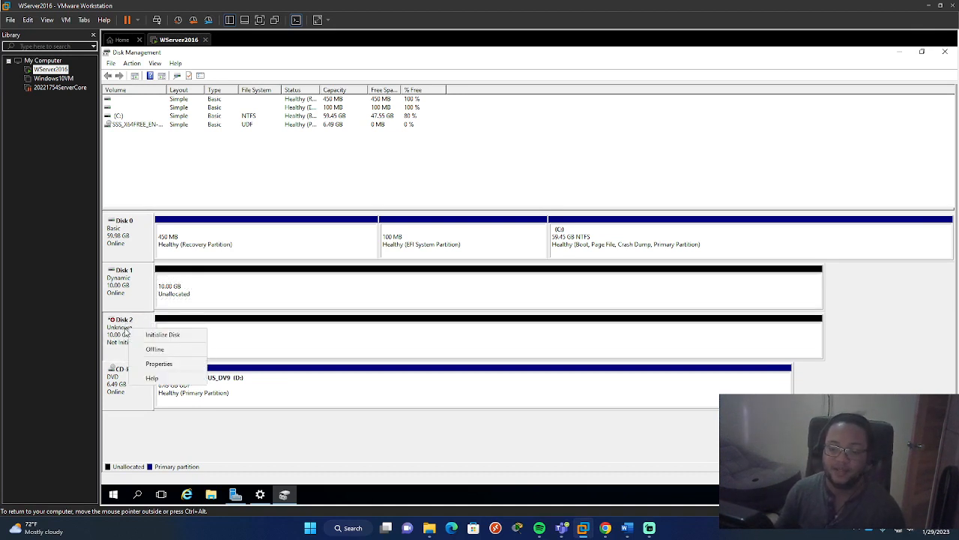
pyautogui.click(159, 335)
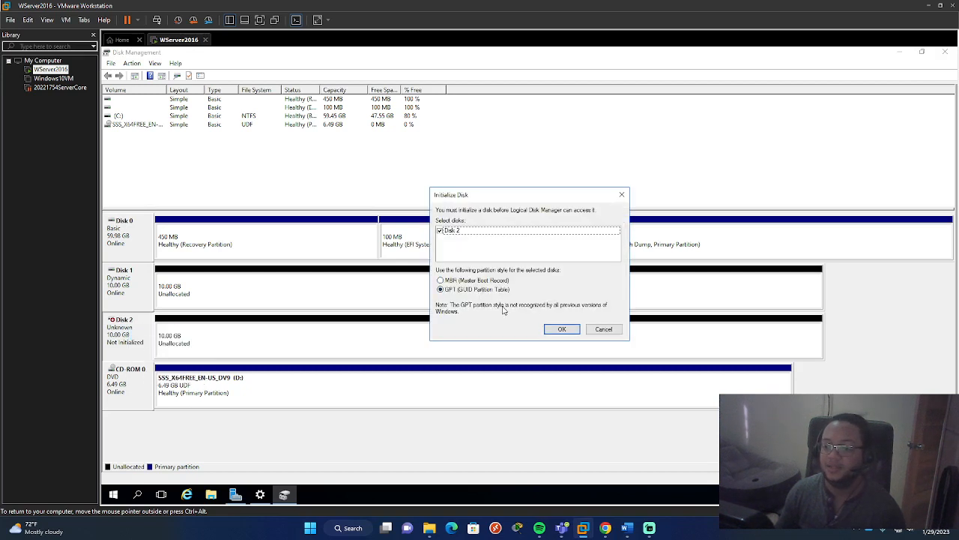
pyautogui.click(555, 332)
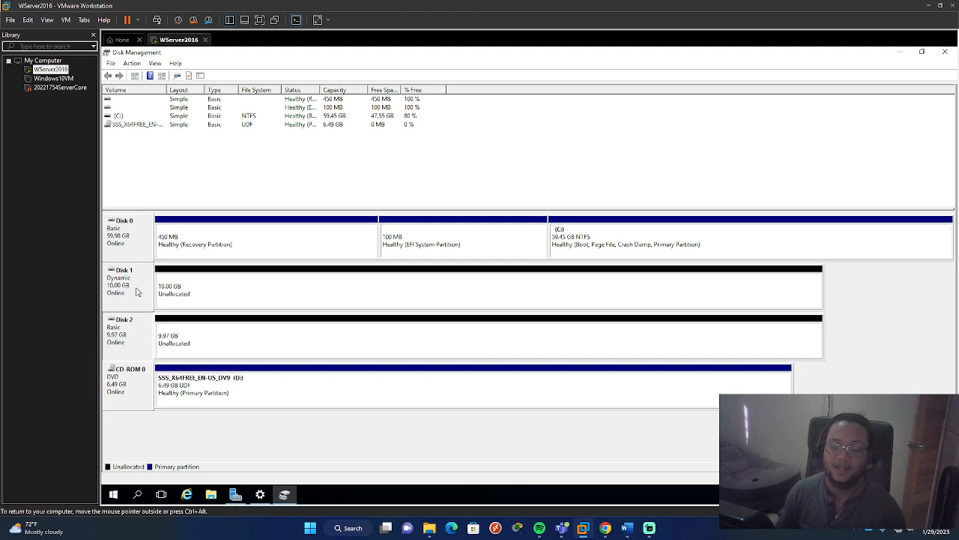
# - Examine the unallocated space on Disk 1 and Disk 2 and the volume types offered for Disk 1
pyautogui.click(210, 287)
pyautogui.click(216, 342)
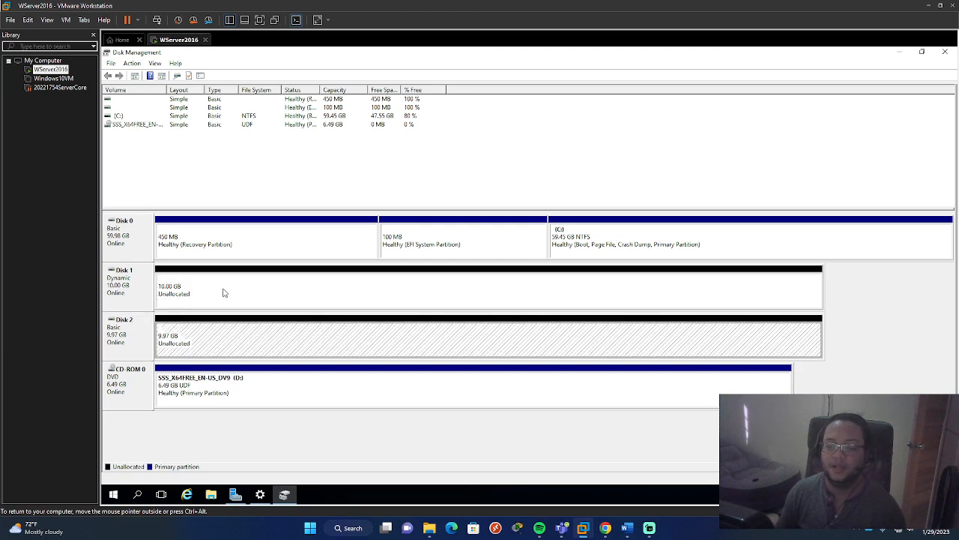
pyautogui.click(223, 292)
pyautogui.click(139, 307)
pyautogui.rightClick(213, 300)
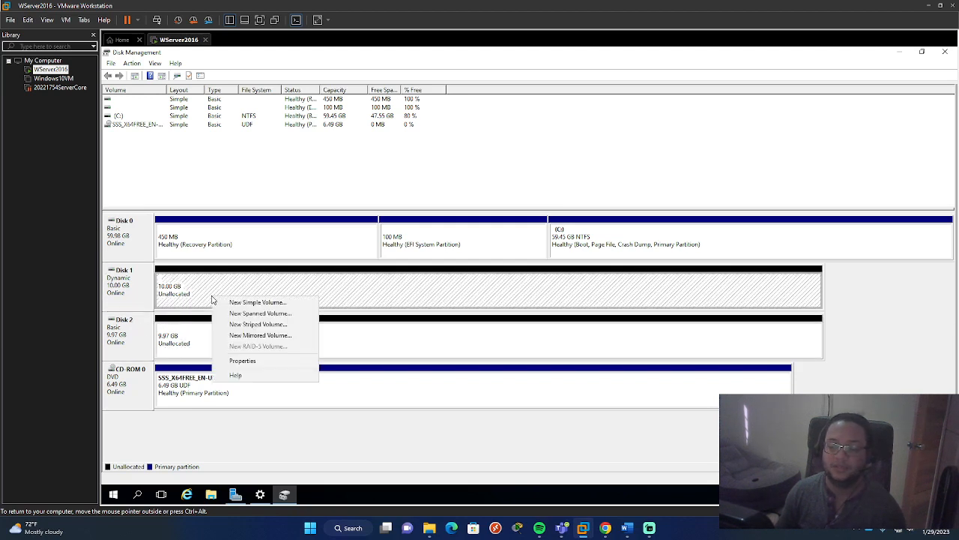
pyautogui.click(194, 322)
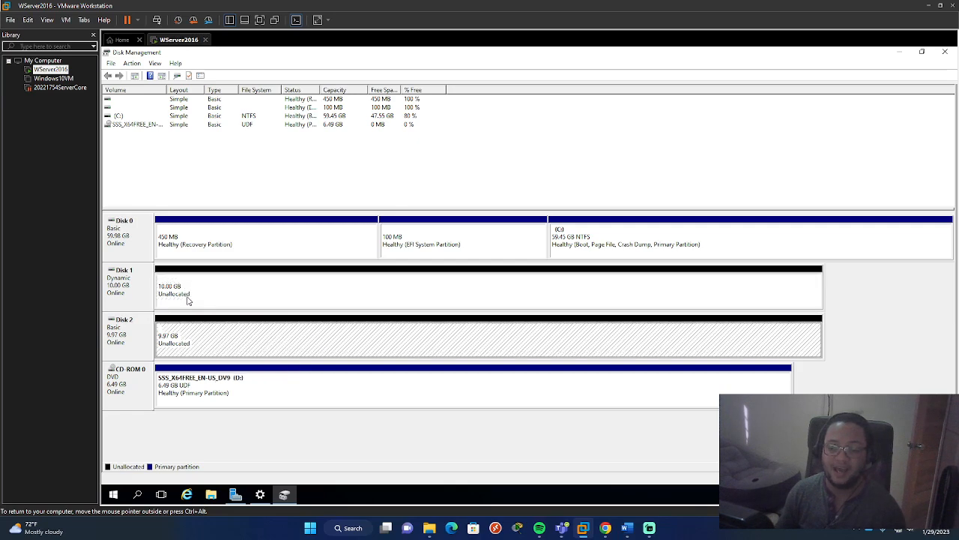
pyautogui.click(209, 302)
pyautogui.rightClick(215, 242)
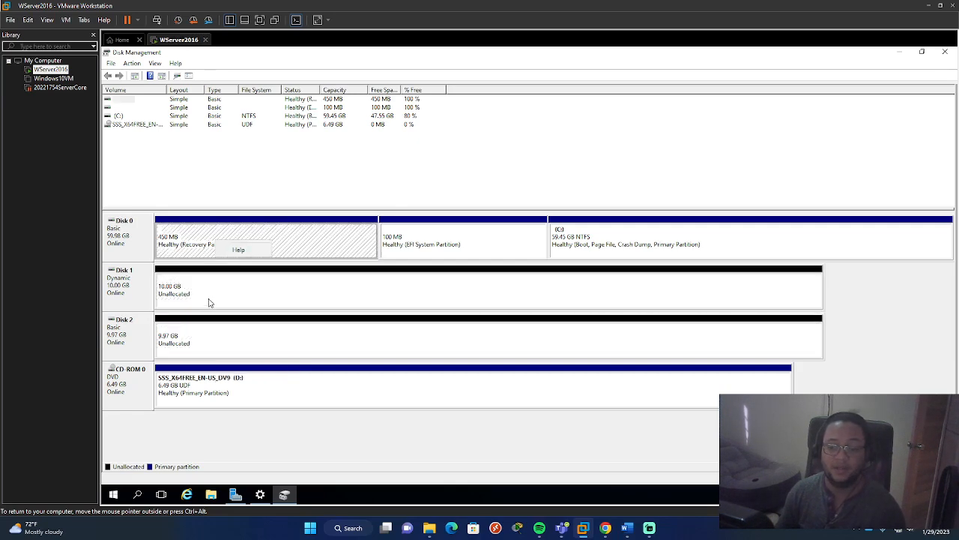
# - Create a 10237 MB simple volume on Disk 1 with drive letter E, quick-formatted as NTFS and labelled New Volume
pyautogui.click(210, 299)
pyautogui.rightClick(211, 298)
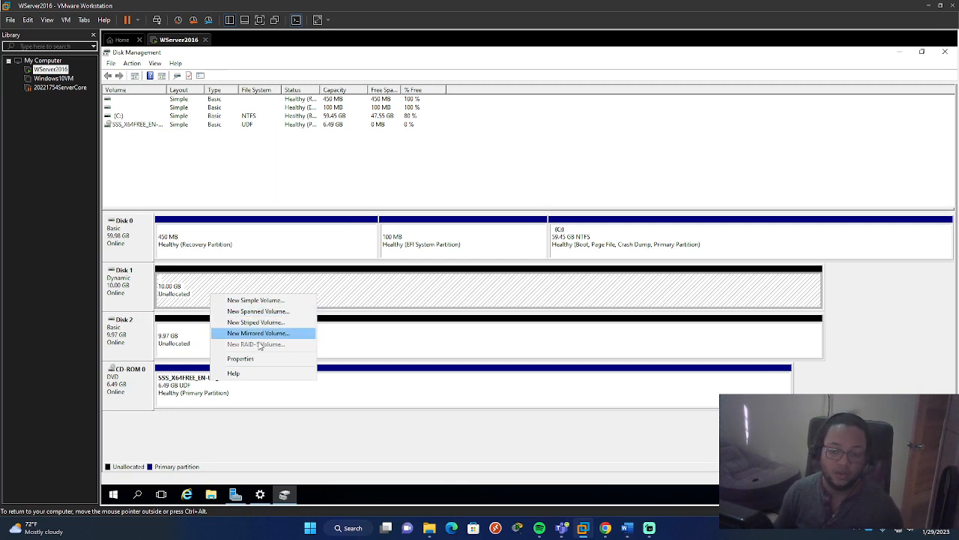
pyautogui.click(267, 302)
pyautogui.click(294, 278)
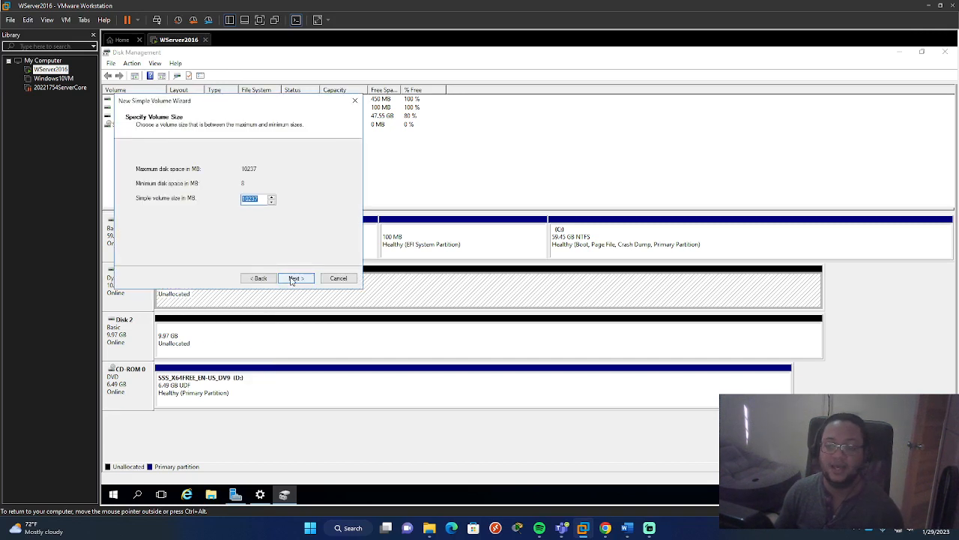
pyautogui.click(293, 279)
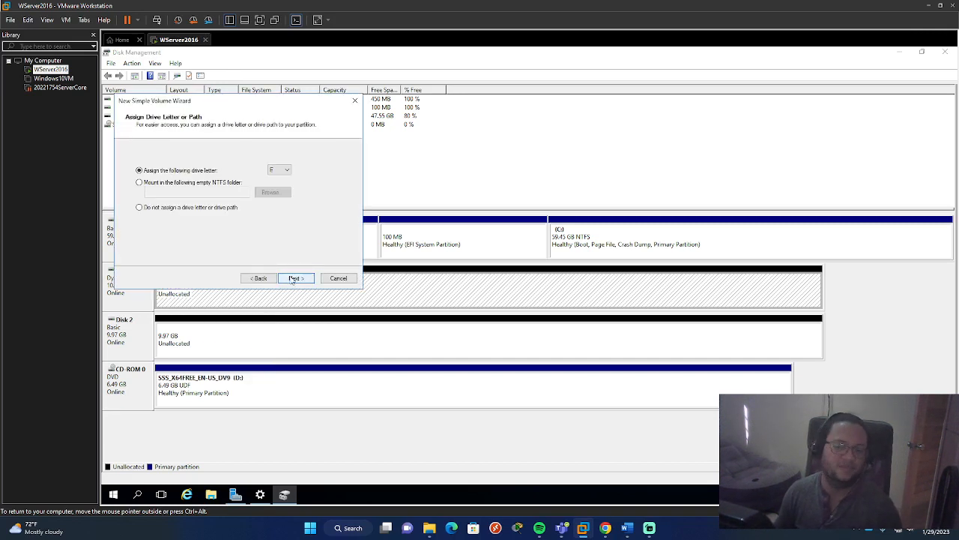
pyautogui.click(293, 279)
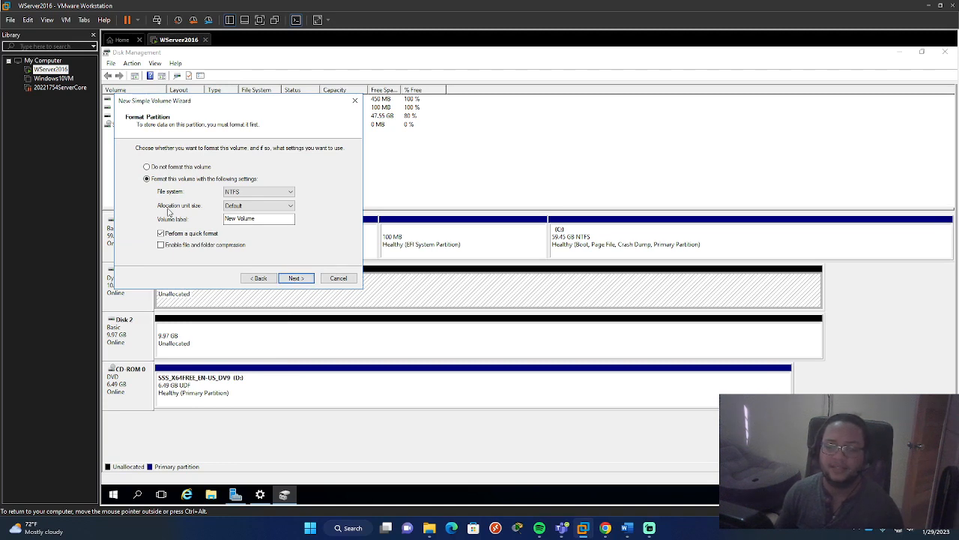
pyautogui.click(153, 167)
pyautogui.click(156, 179)
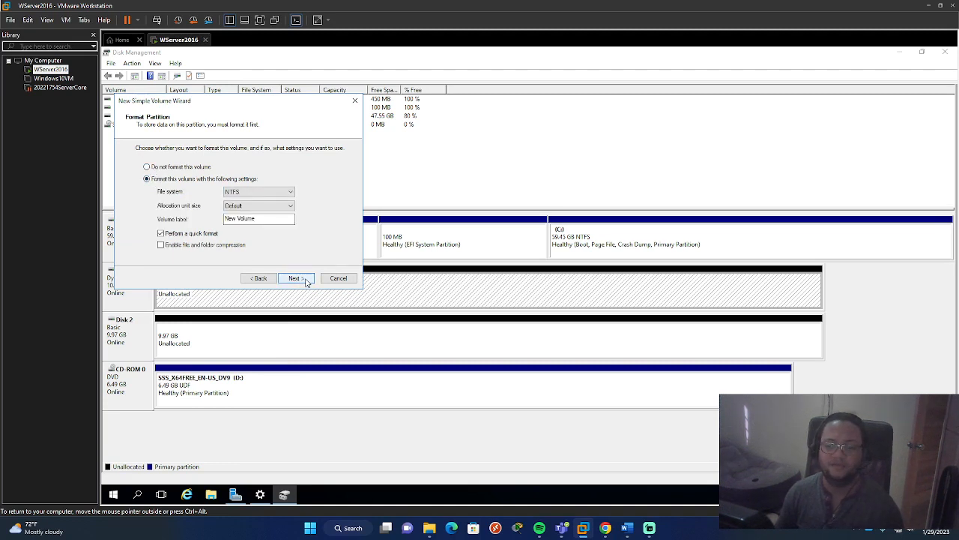
pyautogui.click(295, 278)
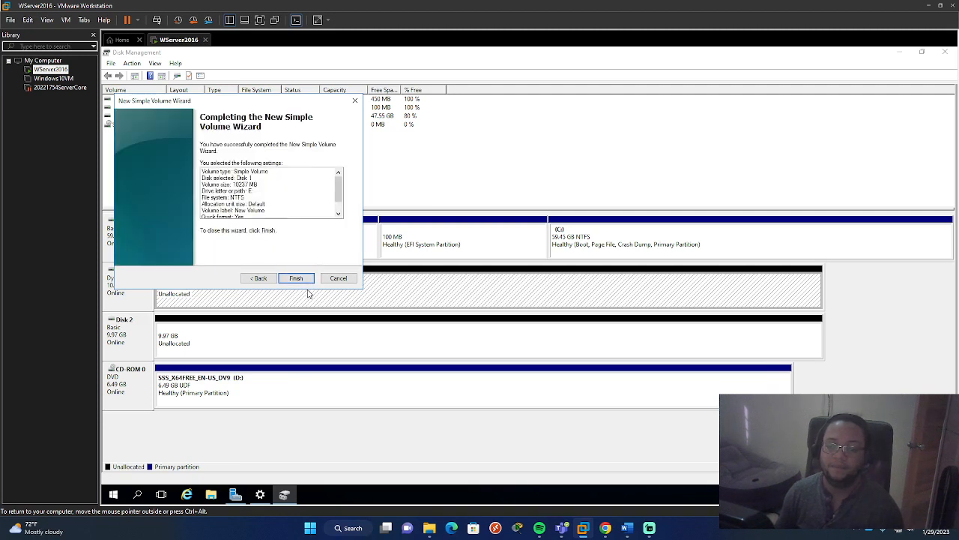
pyautogui.click(297, 278)
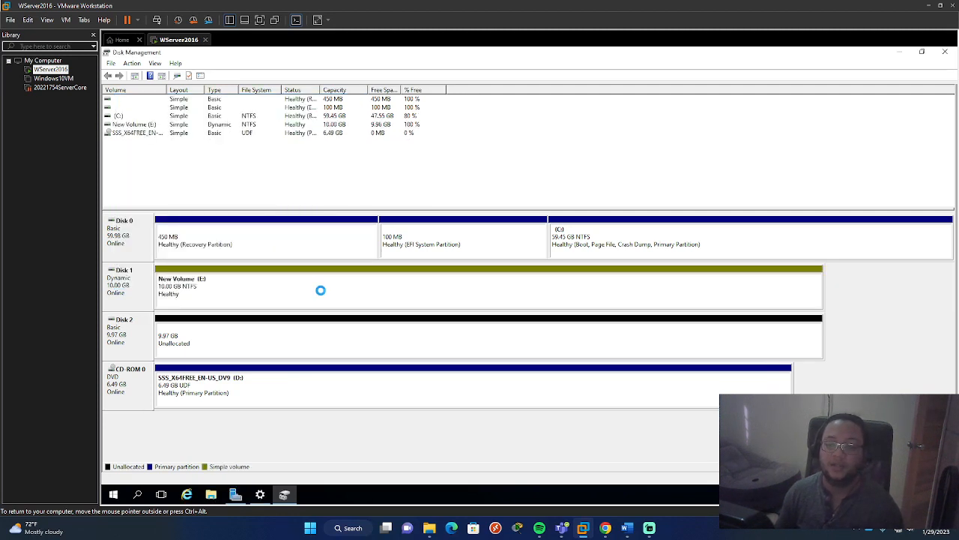
# - Delete the simple volume New Volume (E:) from Disk 1, accepting the loss of its data
pyautogui.rightClick(288, 330)
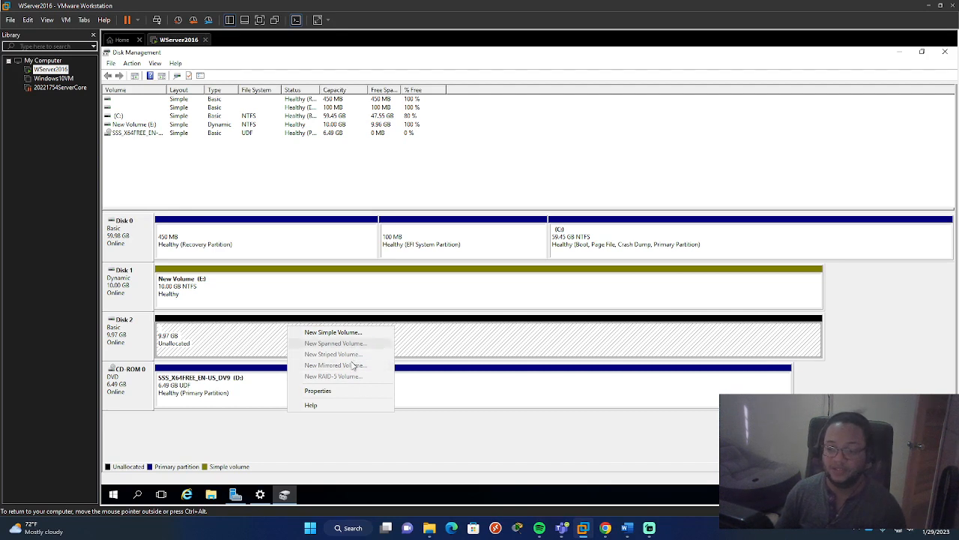
pyautogui.click(242, 275)
pyautogui.rightClick(242, 274)
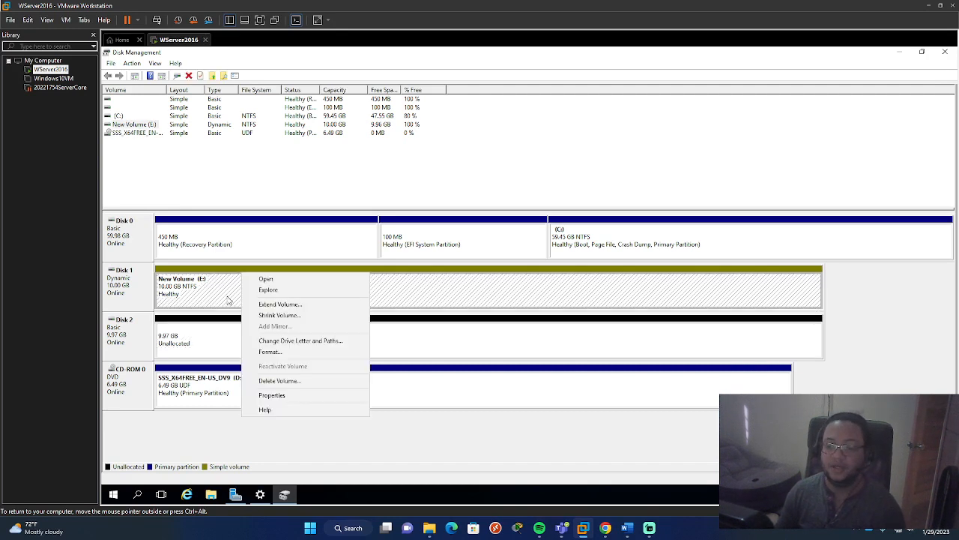
pyautogui.click(283, 382)
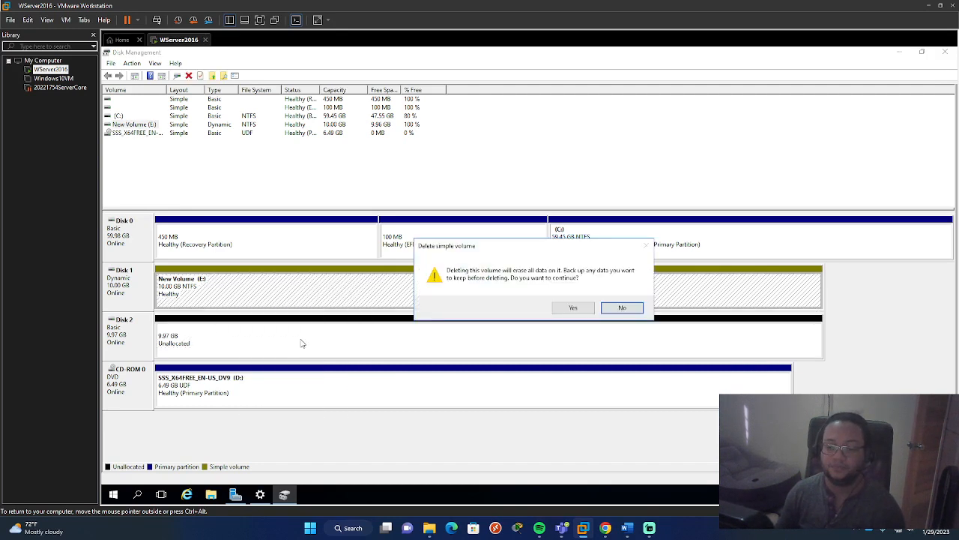
pyautogui.click(572, 307)
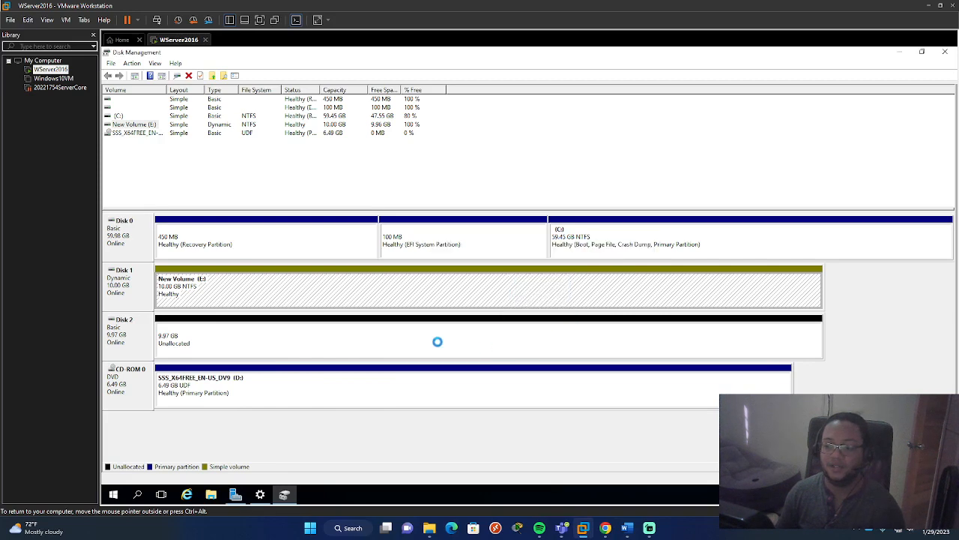
# - Start a new spanned volume from Disk 1's unallocated space and add Disk 2 to its selected disks
pyautogui.click(235, 328)
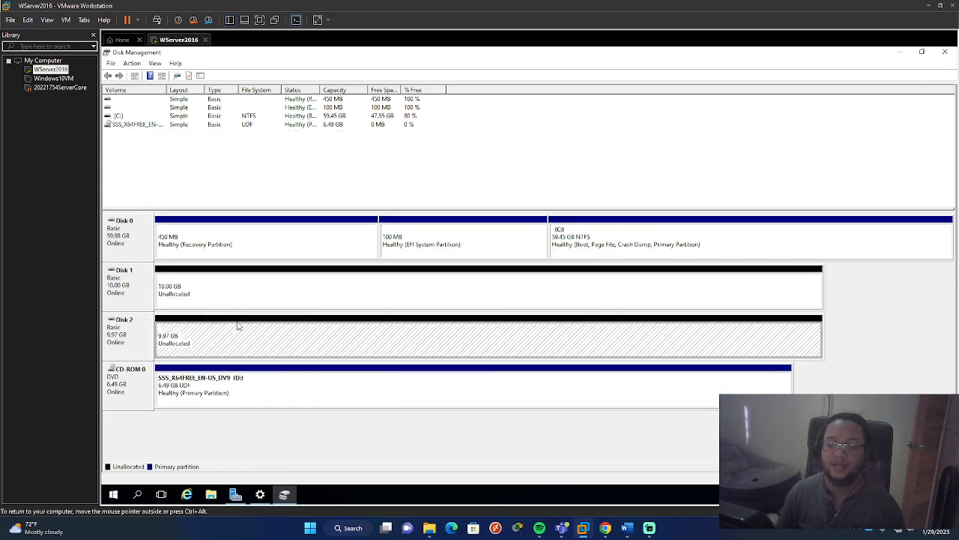
pyautogui.click(243, 294)
pyautogui.click(242, 331)
pyautogui.click(244, 293)
pyautogui.rightClick(242, 290)
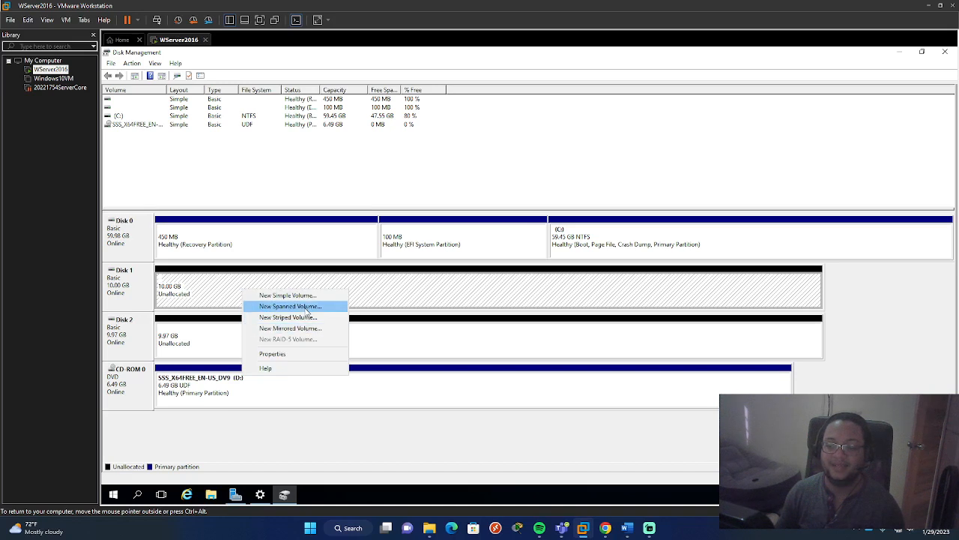
pyautogui.click(306, 307)
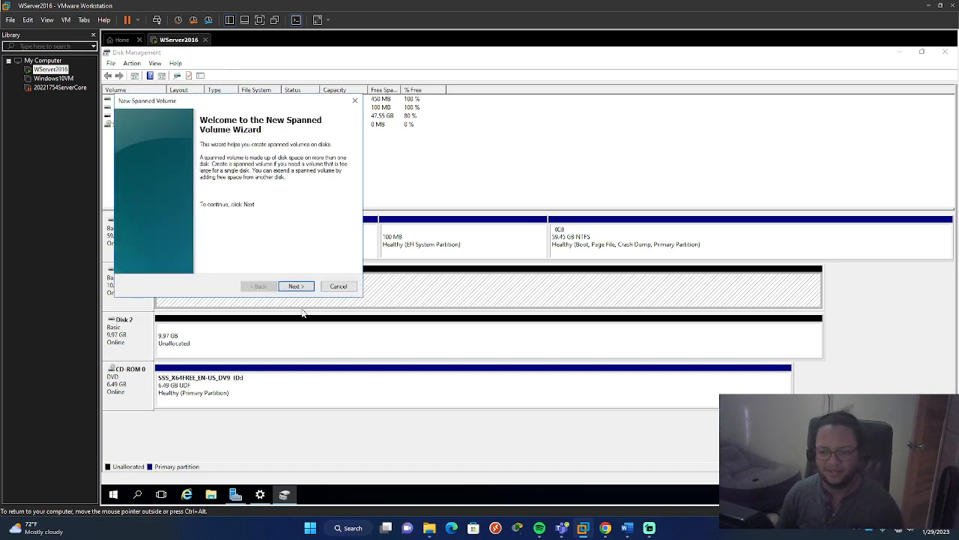
pyautogui.click(297, 288)
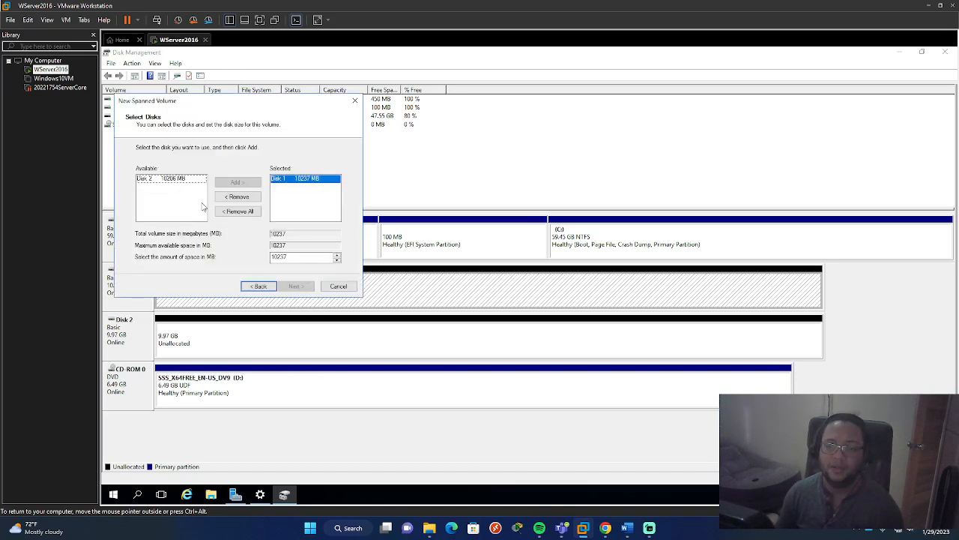
pyautogui.click(163, 180)
pyautogui.doubleClick(163, 185)
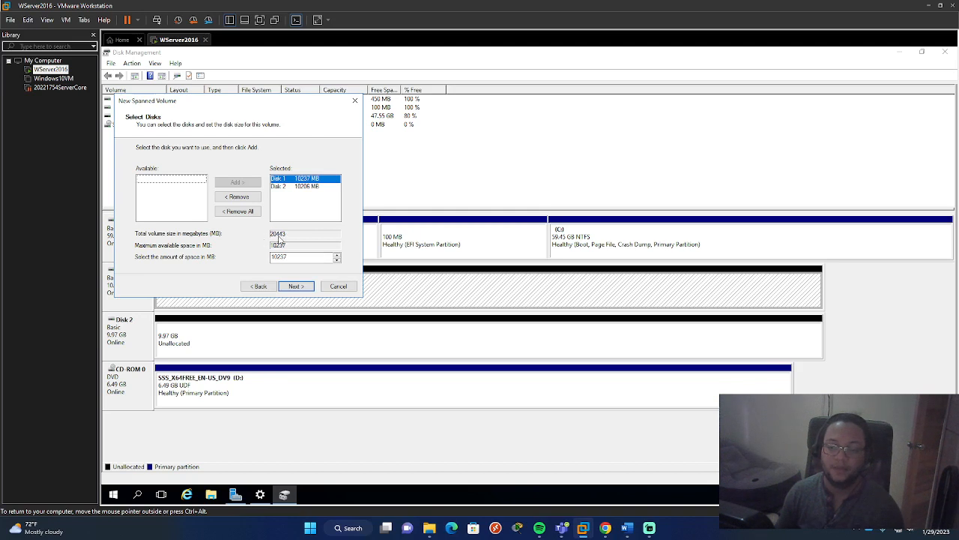
# - Compare the available space that Disk 1 and Disk 2 each contribute to the spanned volume
pyautogui.click(336, 257)
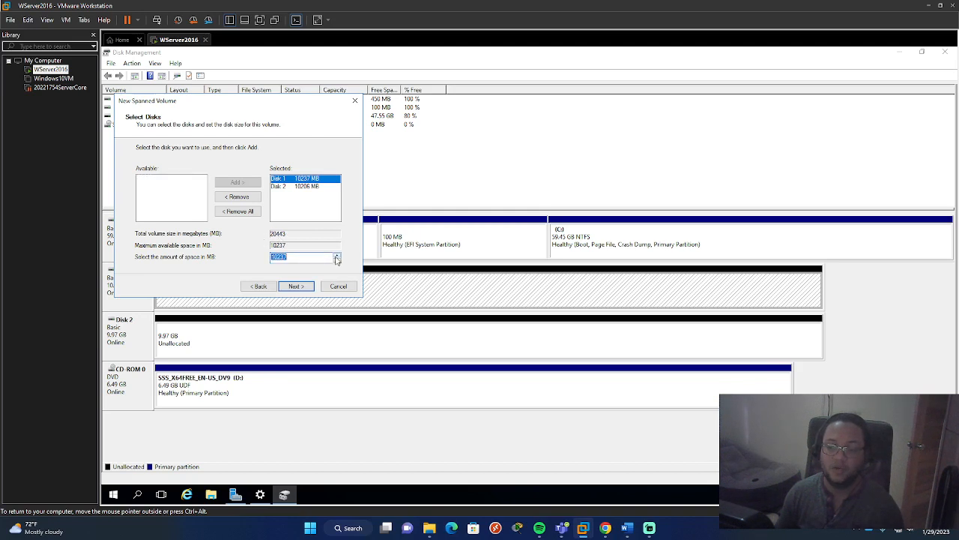
pyautogui.click(290, 257)
pyautogui.click(300, 214)
pyautogui.click(304, 189)
pyautogui.click(303, 180)
pyautogui.click(295, 188)
pyautogui.click(293, 180)
pyautogui.click(293, 197)
pyautogui.click(293, 180)
pyautogui.click(293, 187)
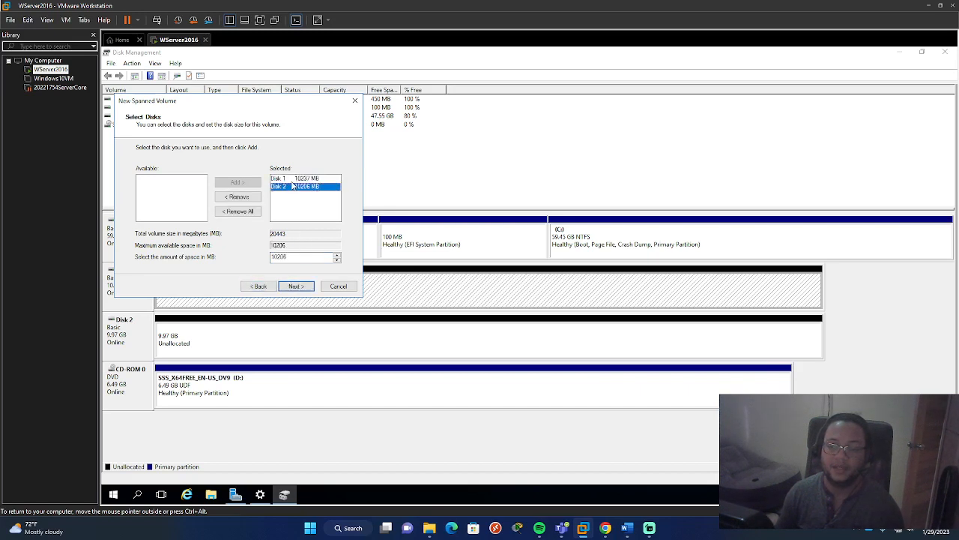
pyautogui.click(294, 179)
pyautogui.click(292, 187)
pyautogui.click(292, 180)
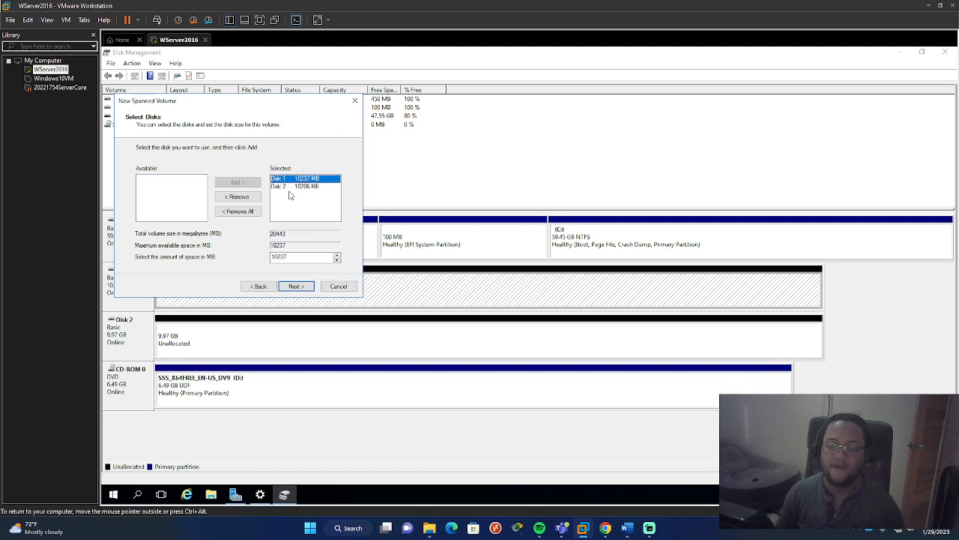
pyautogui.click(292, 199)
pyautogui.click(296, 187)
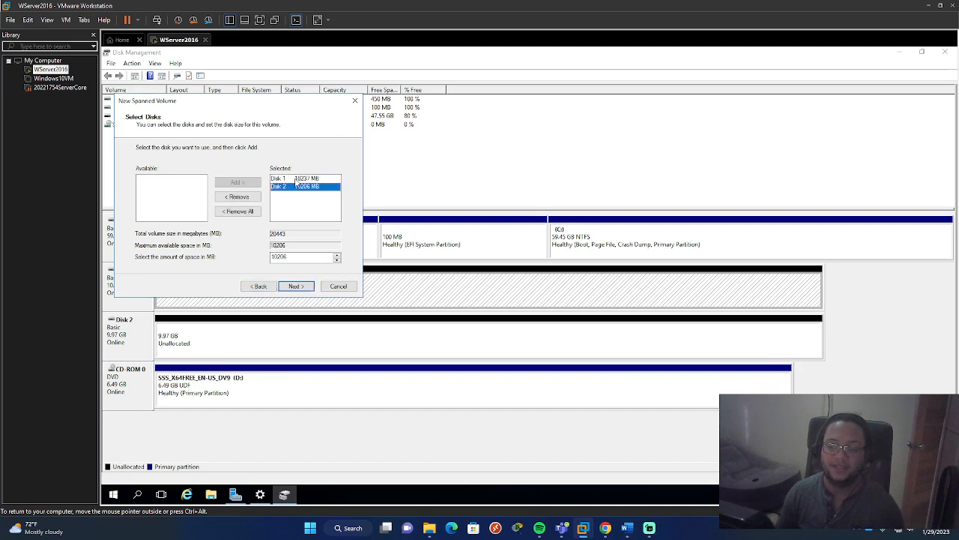
pyautogui.click(295, 180)
pyautogui.click(294, 197)
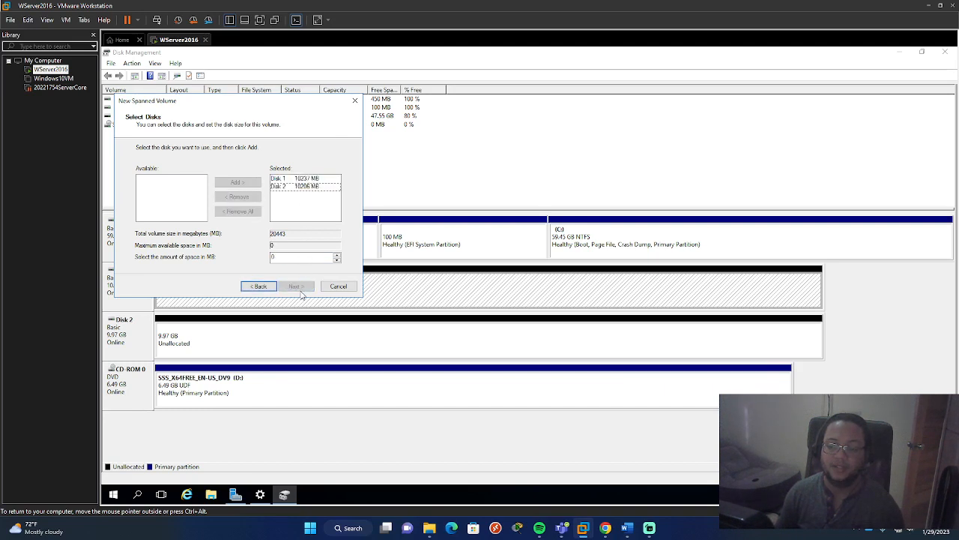
# - Create the spanned volume across Disk 1 and Disk 2 with drive letter E, NTFS and label New Volume, accepting conversion to dynamic disks
pyautogui.click(305, 187)
pyautogui.keyDown('ctrl'); pyautogui.click(308, 179); pyautogui.keyUp('ctrl')
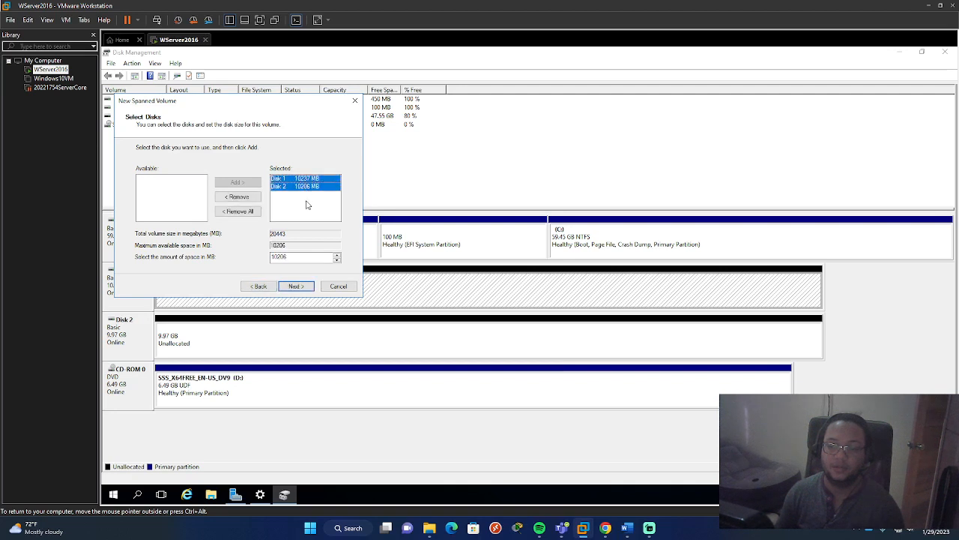
pyautogui.click(299, 287)
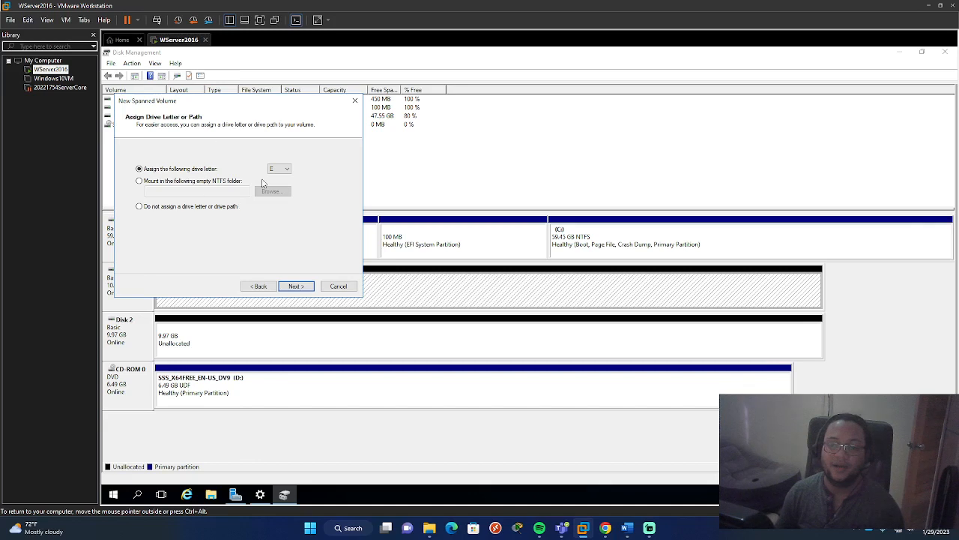
pyautogui.click(298, 287)
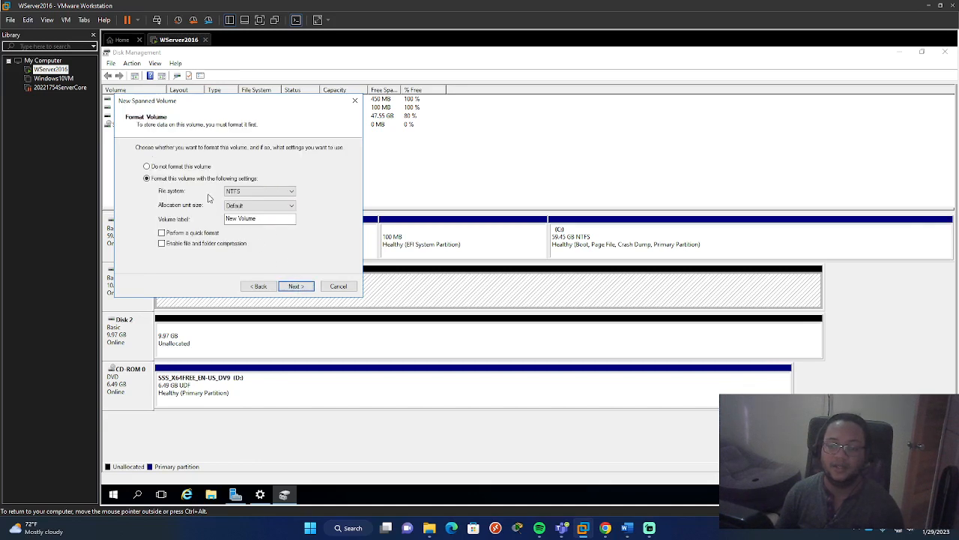
pyautogui.click(307, 289)
pyautogui.click(306, 290)
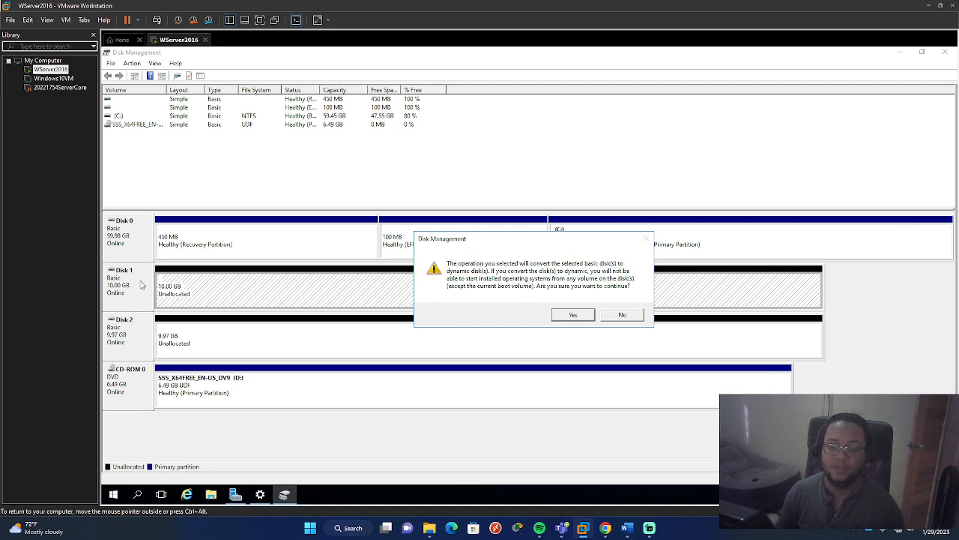
pyautogui.click(574, 315)
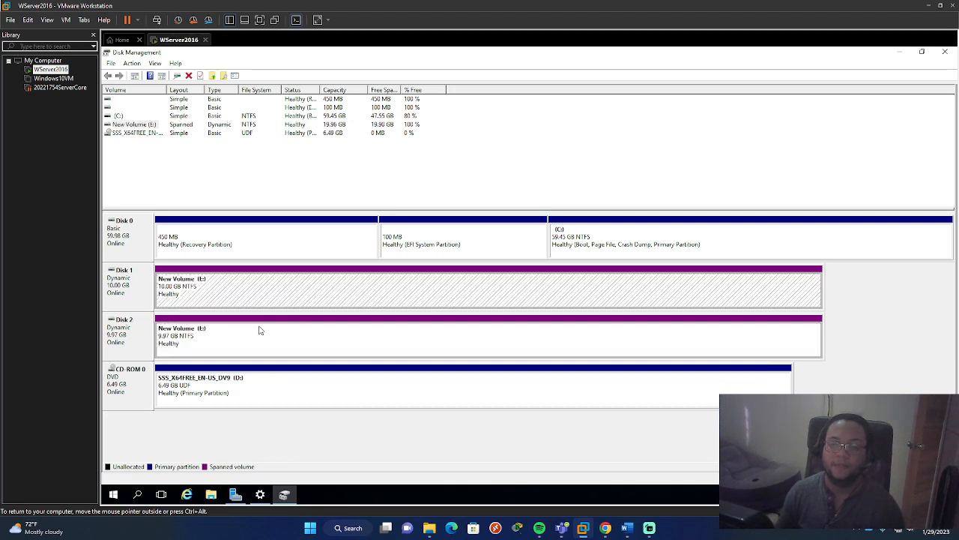
# - Examine the spanned volume's layout, capacity and free space, and the portions it occupies on Disk 1 and Disk 2
pyautogui.click(143, 125)
pyautogui.click(385, 126)
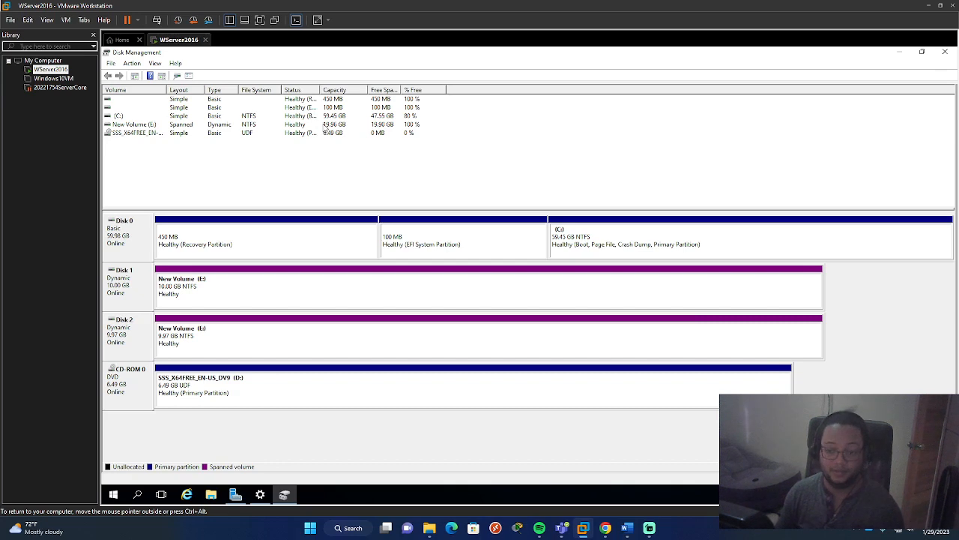
pyautogui.click(203, 322)
pyautogui.click(213, 298)
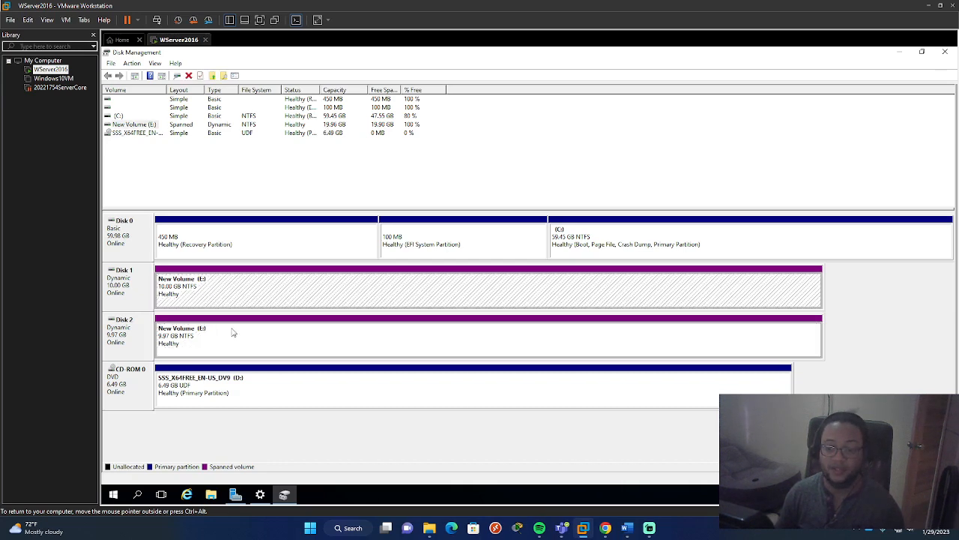
pyautogui.click(525, 330)
pyautogui.click(578, 302)
pyautogui.click(883, 364)
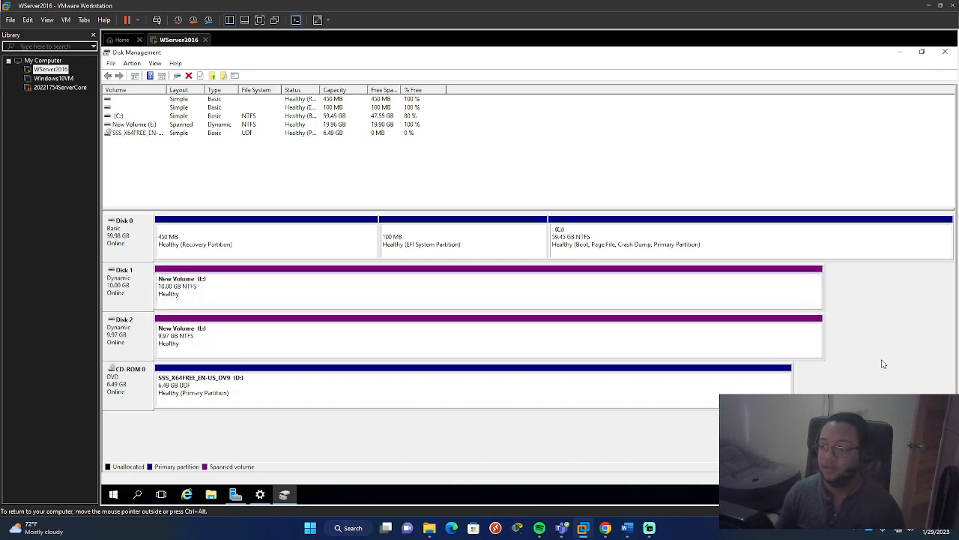
pyautogui.click(771, 308)
pyautogui.click(840, 322)
pyautogui.click(750, 290)
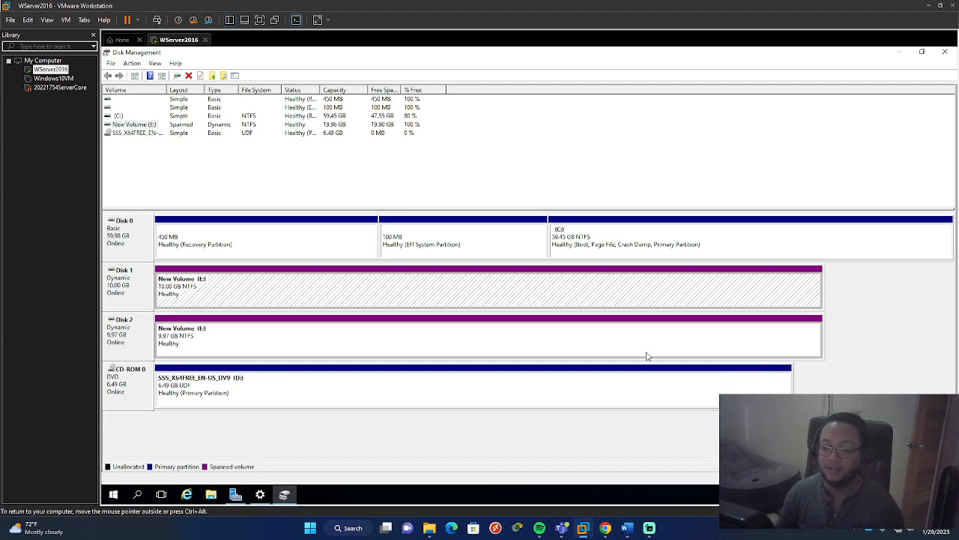
pyautogui.click(781, 363)
pyautogui.click(693, 347)
pyautogui.click(842, 371)
pyautogui.click(682, 288)
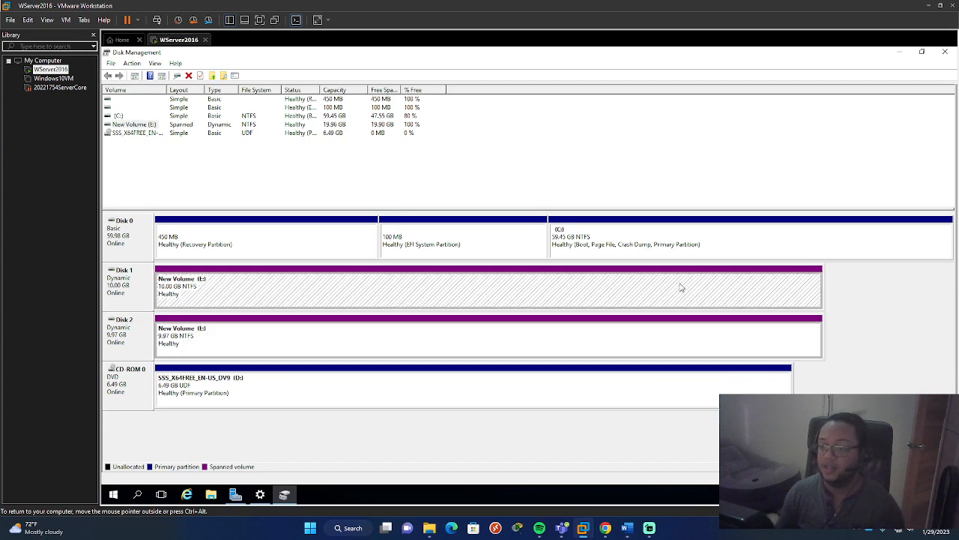
pyautogui.click(840, 331)
# - Delete the spanned volume New Volume (E:), accepting the loss of its data
pyautogui.click(511, 283)
pyautogui.rightClick(472, 276)
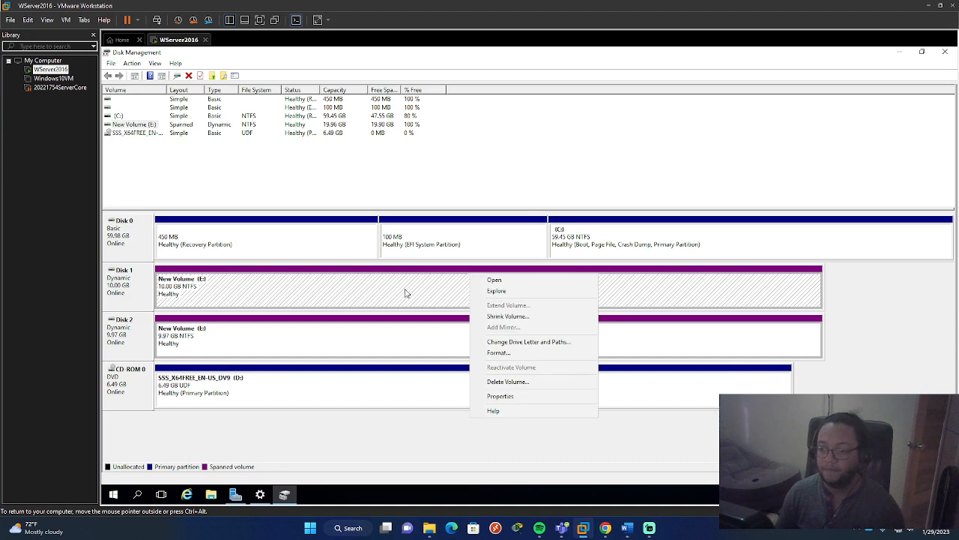
pyautogui.click(533, 381)
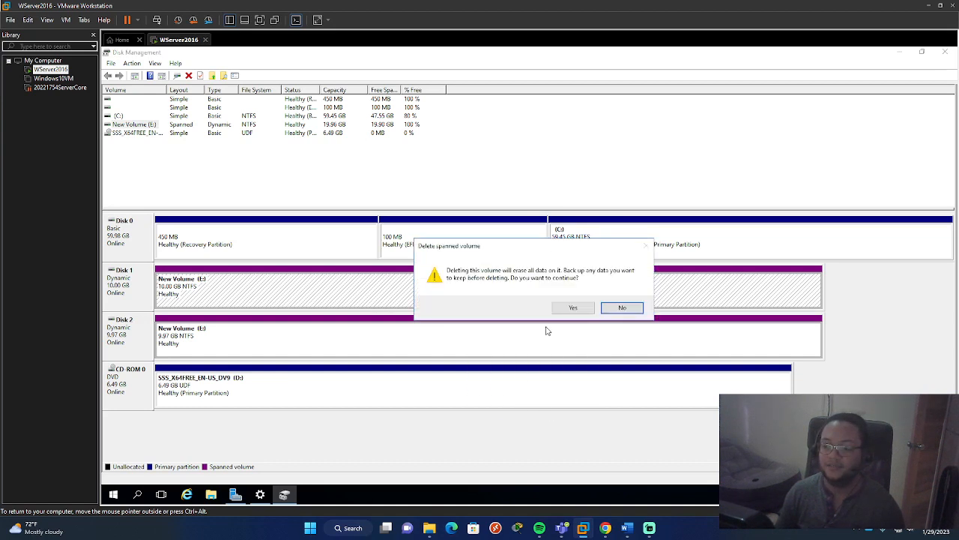
pyautogui.click(579, 308)
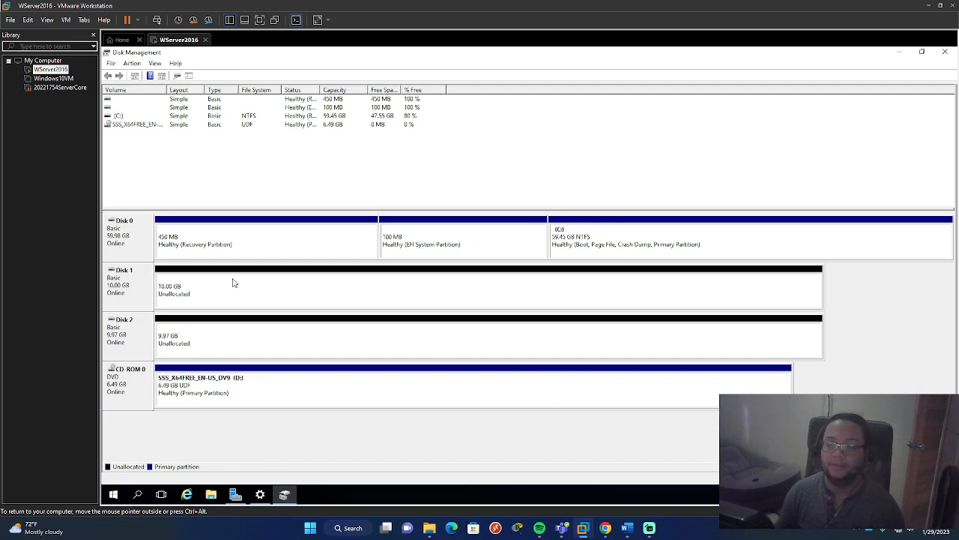
# - Start a new striped volume from Disk 1's unallocated space and add Disk 2 to its selected disks
pyautogui.click(234, 285)
pyautogui.click(247, 332)
pyautogui.click(291, 293)
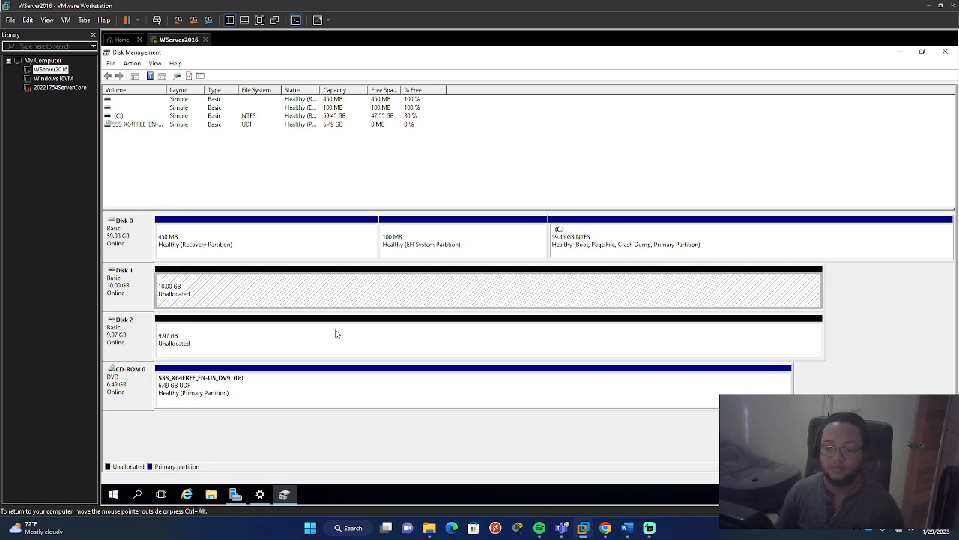
pyautogui.rightClick(264, 284)
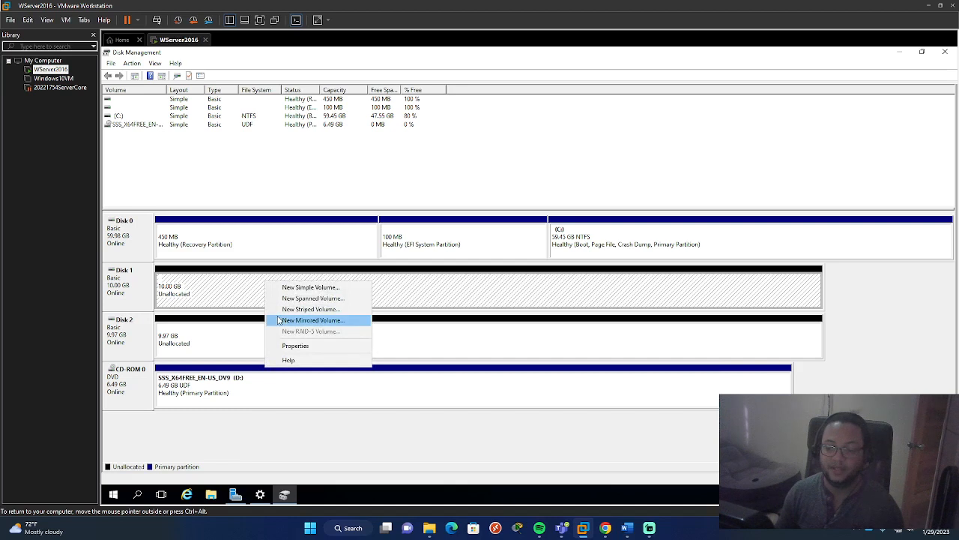
pyautogui.click(333, 310)
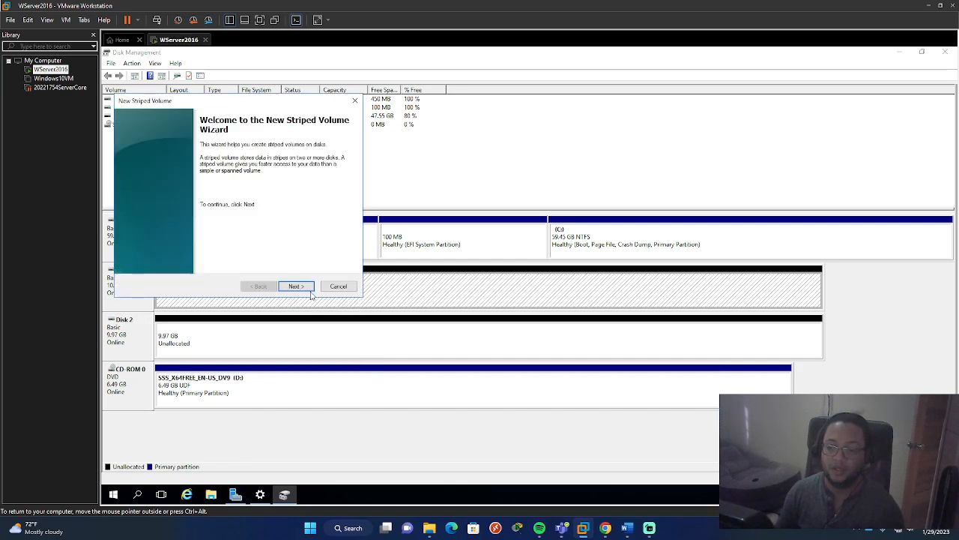
pyautogui.click(303, 290)
pyautogui.click(161, 180)
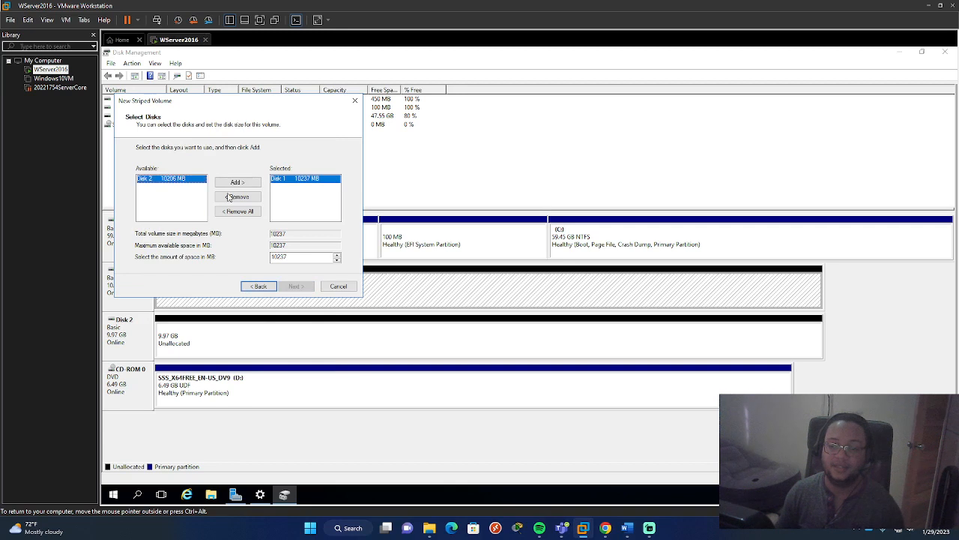
pyautogui.click(236, 183)
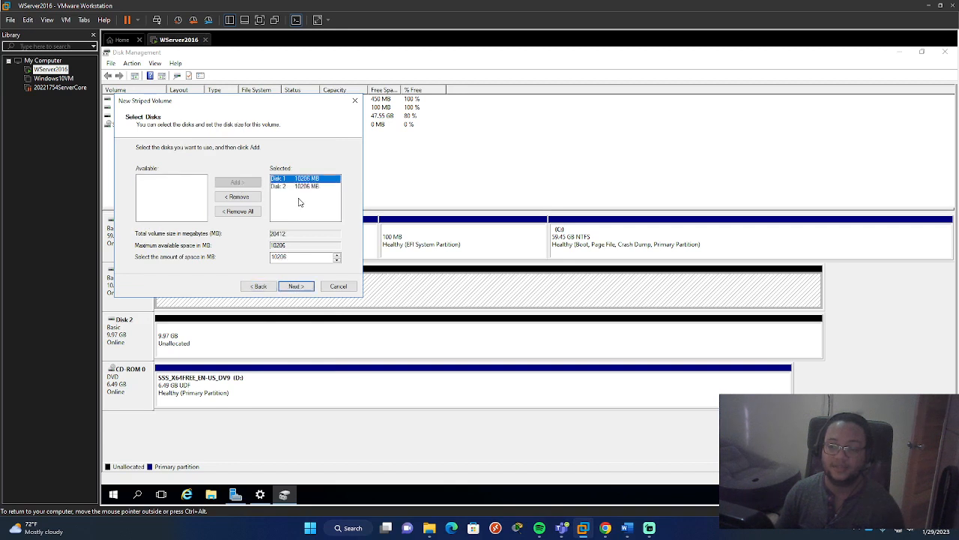
# - Create the striped volume using 10206 MB per disk, drive letter E and quick-formatted NTFS labelled New Volume, accepting conversion to dynamic disks
pyautogui.click(296, 286)
pyautogui.click(296, 286)
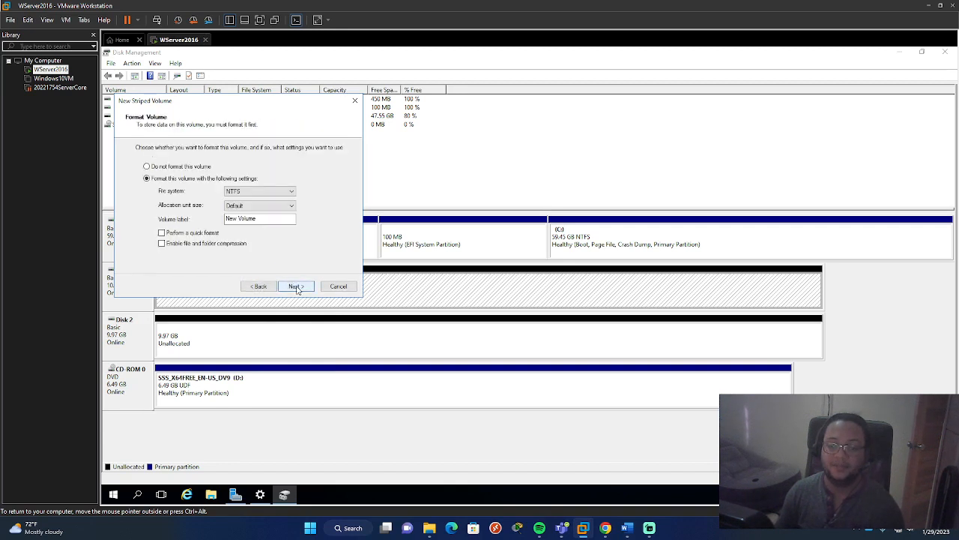
pyautogui.click(296, 286)
pyautogui.click(259, 286)
pyautogui.click(194, 233)
pyautogui.click(294, 286)
pyautogui.click(296, 286)
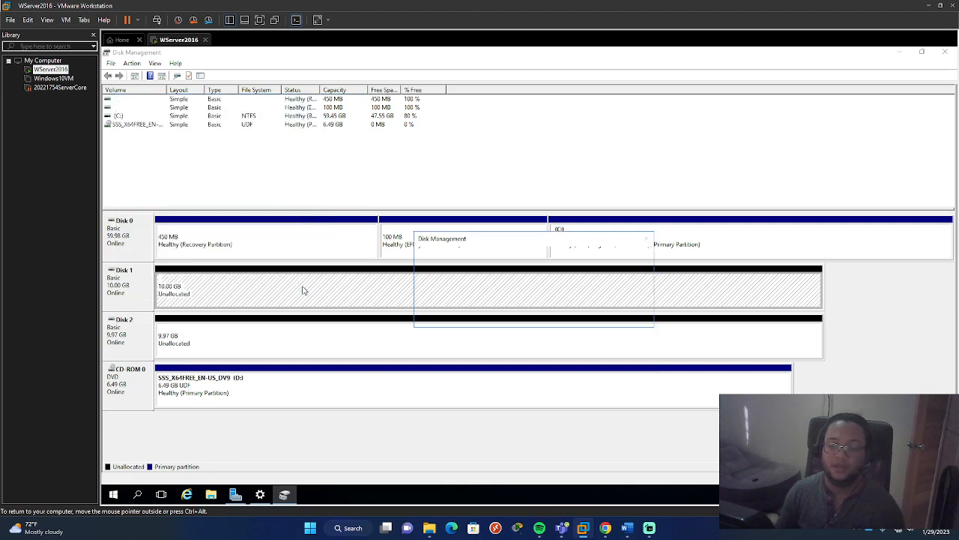
pyautogui.click(584, 316)
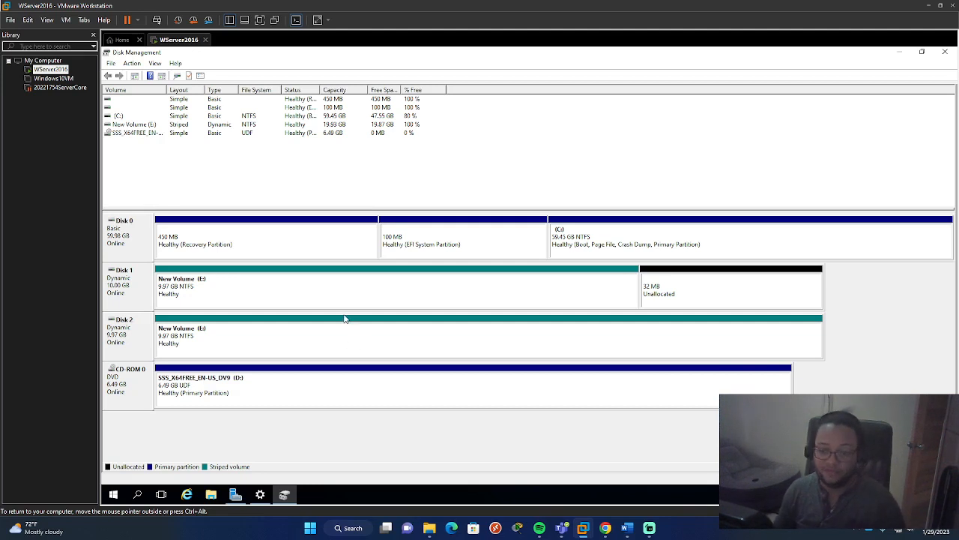
# - Examine the striped volume's capacity and free space, its equal portions on both disks, and the leftover unallocated space on Disk 1
pyautogui.click(328, 137)
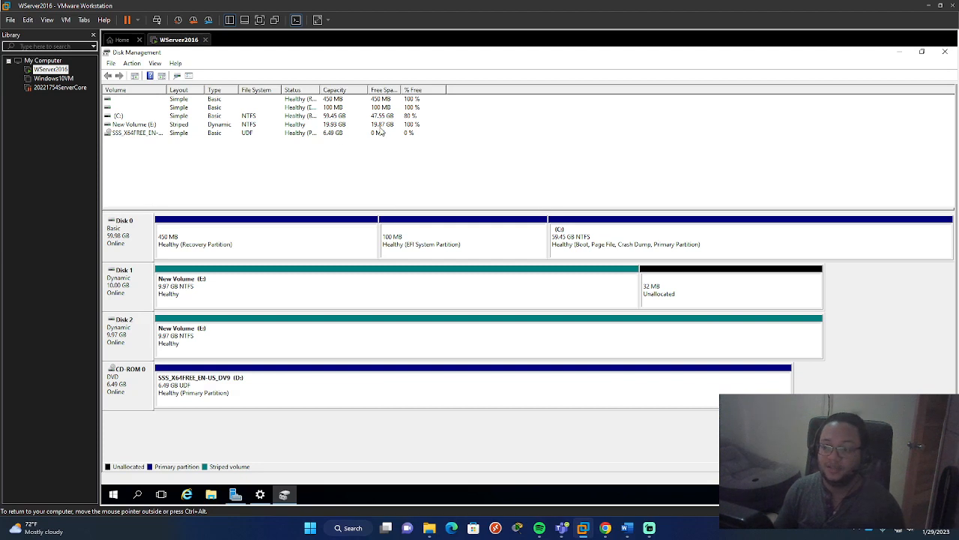
pyautogui.click(467, 296)
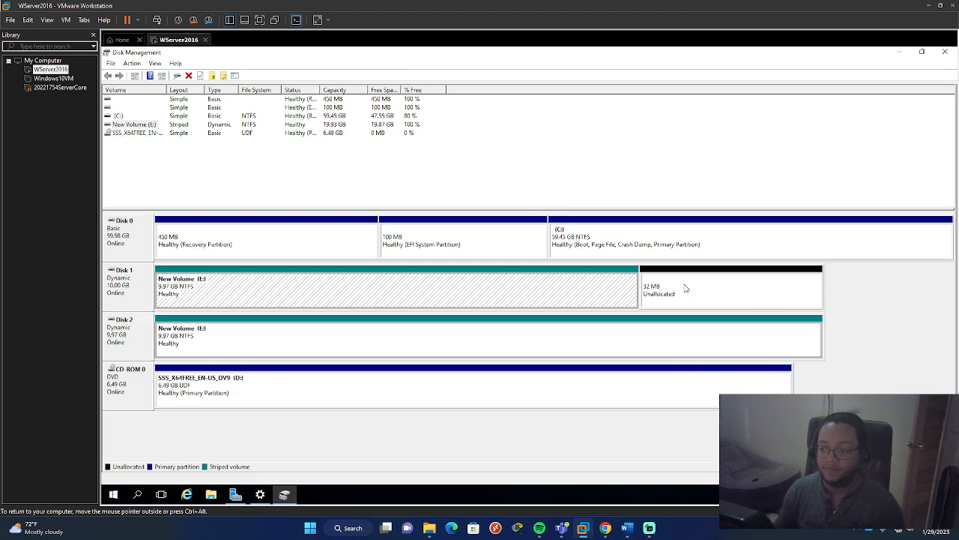
pyautogui.click(185, 347)
pyautogui.click(233, 304)
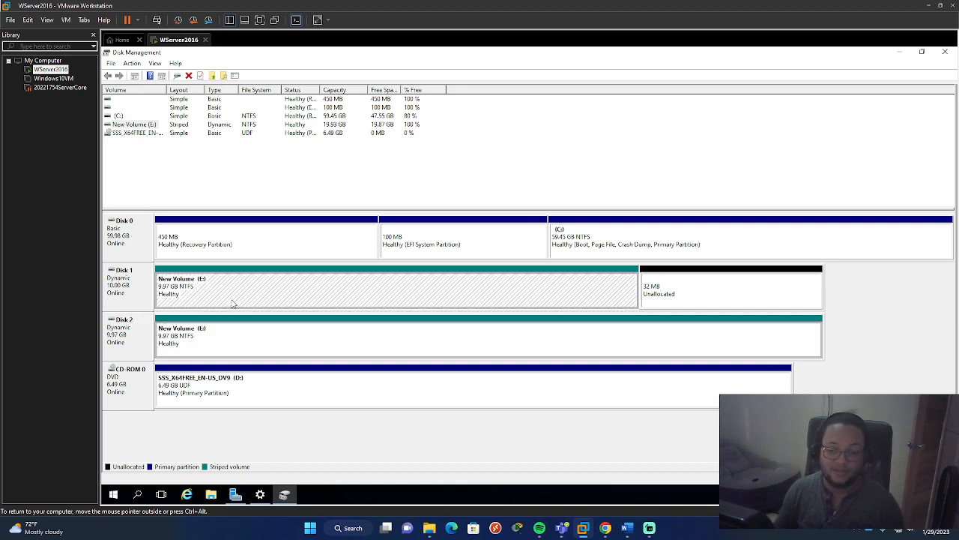
pyautogui.click(685, 294)
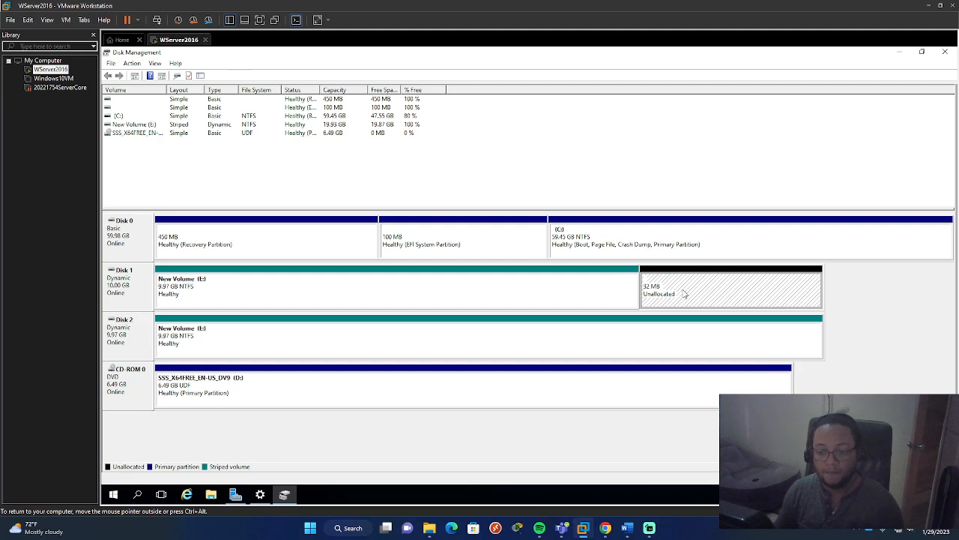
pyautogui.click(526, 281)
pyautogui.click(561, 346)
pyautogui.click(559, 295)
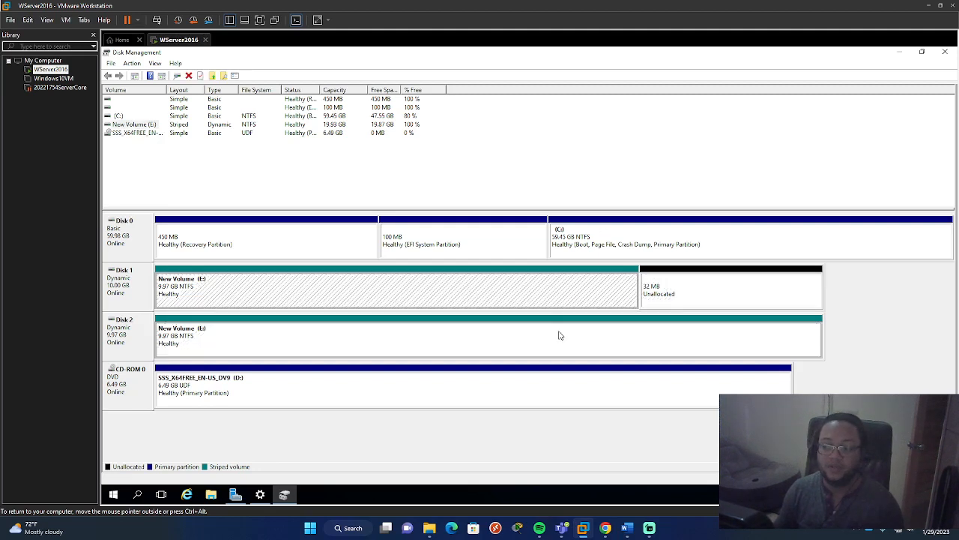
pyautogui.click(559, 336)
pyautogui.click(540, 293)
pyautogui.click(938, 337)
pyautogui.click(567, 288)
pyautogui.click(892, 335)
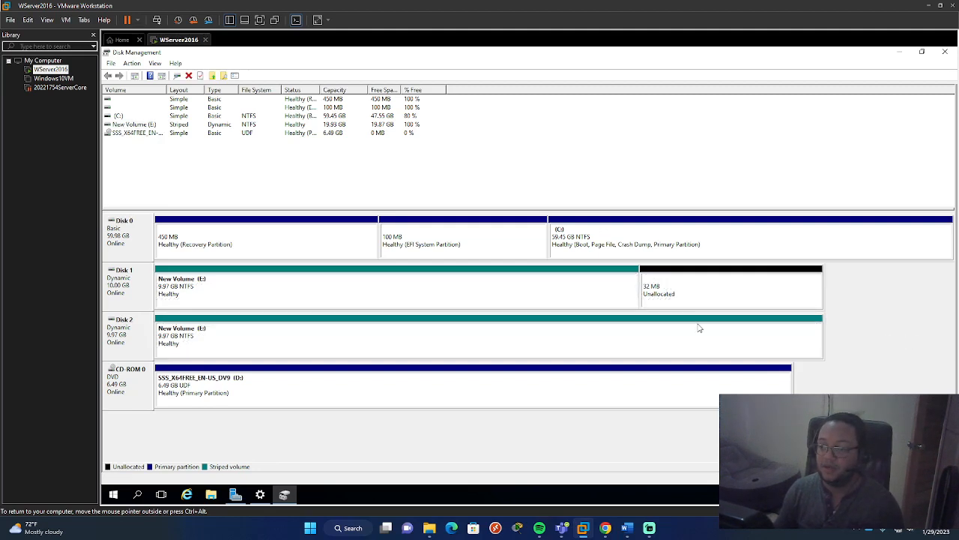
# - Delete the striped volume New Volume (E:) from Disk 1 and Disk 2, accepting the loss of its data
pyautogui.click(521, 294)
pyautogui.rightClick(522, 295)
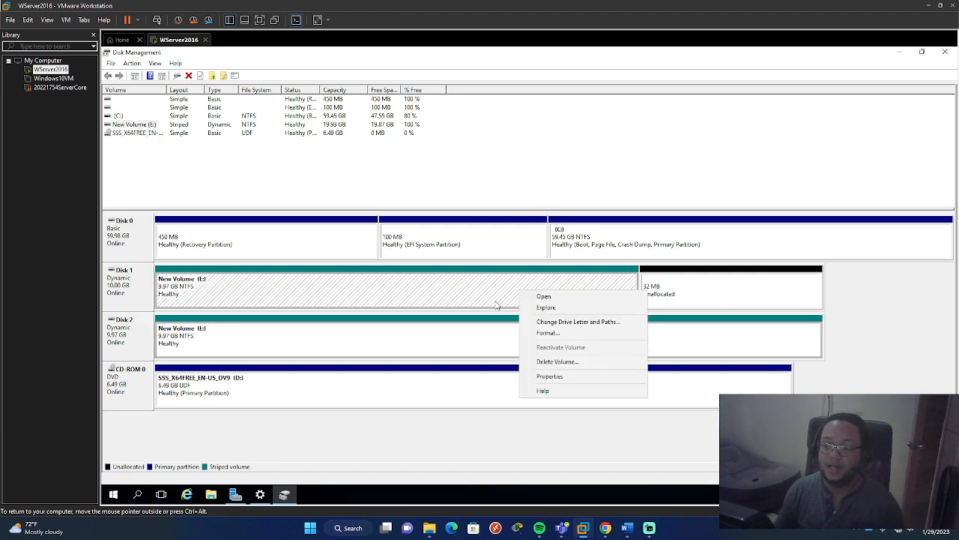
pyautogui.click(576, 364)
pyautogui.click(566, 308)
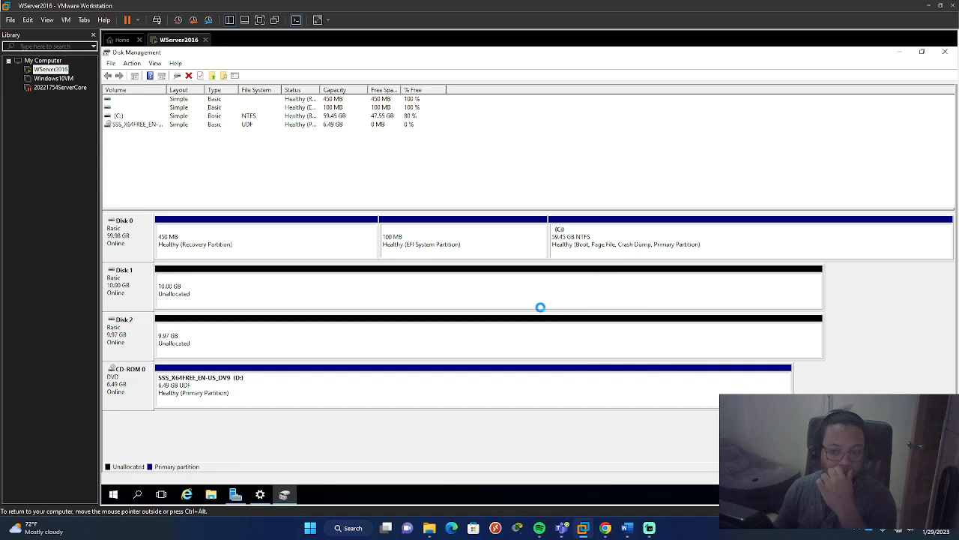
# - Start a new mirrored volume from Disk 1's unallocated space and add Disk 2 to its selected disks
pyautogui.click(439, 293)
pyautogui.rightClick(434, 286)
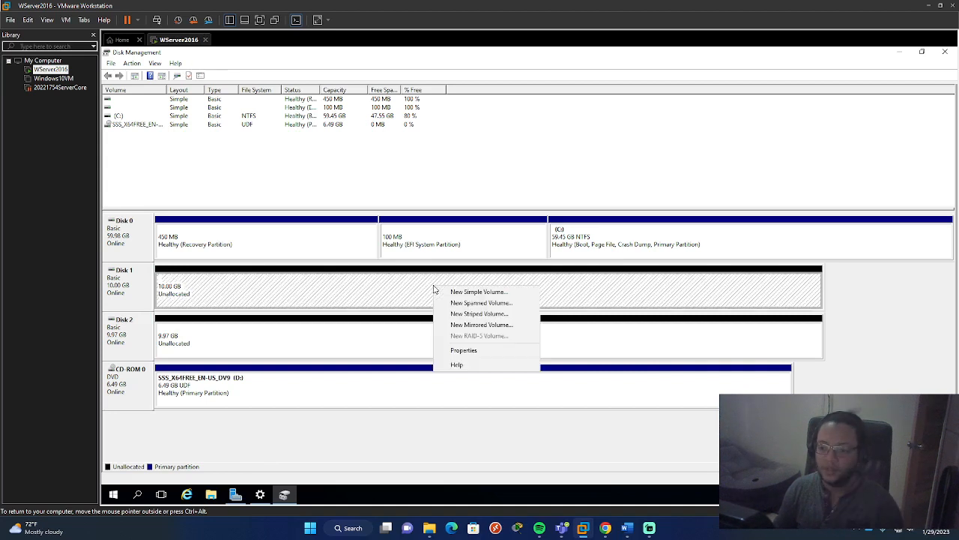
pyautogui.click(481, 325)
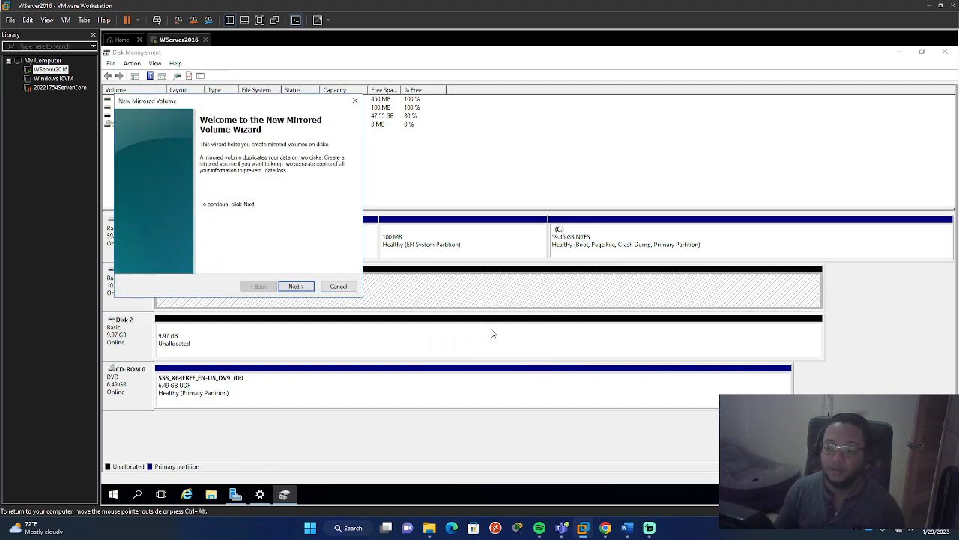
pyautogui.click(303, 287)
pyautogui.click(171, 179)
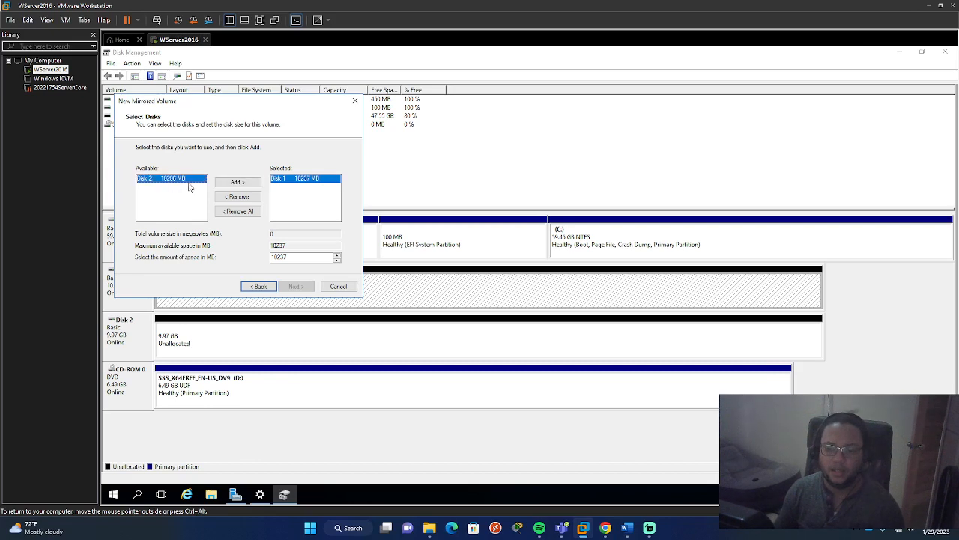
pyautogui.click(237, 182)
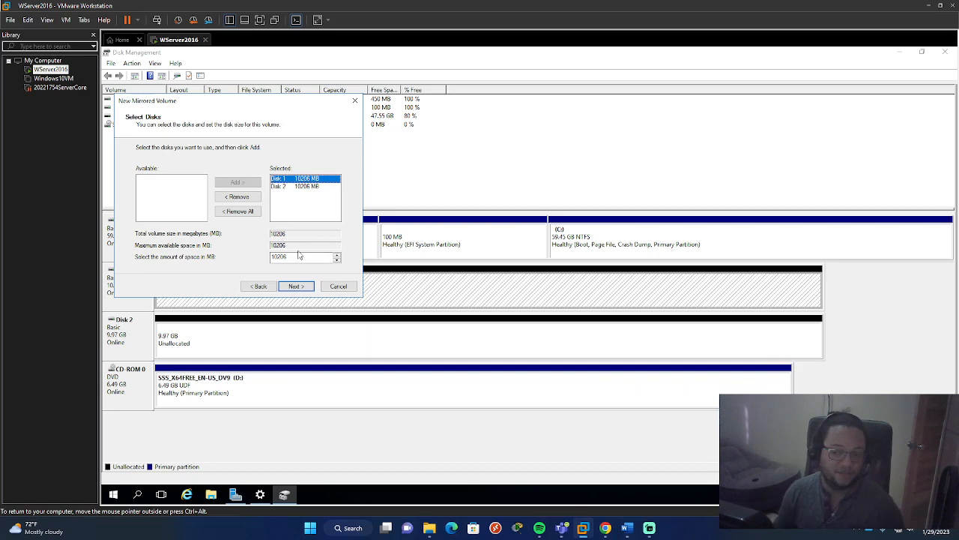
# - Create the 10206 MB mirrored volume with drive letter E and NTFS labelled New Volume, without quick format, accepting conversion to dynamic disks
pyautogui.click(295, 285)
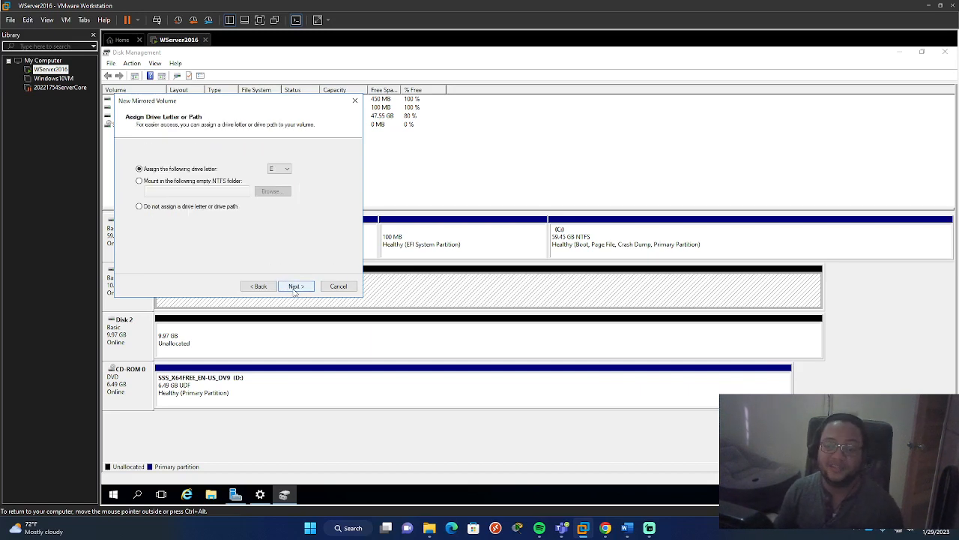
pyautogui.click(294, 287)
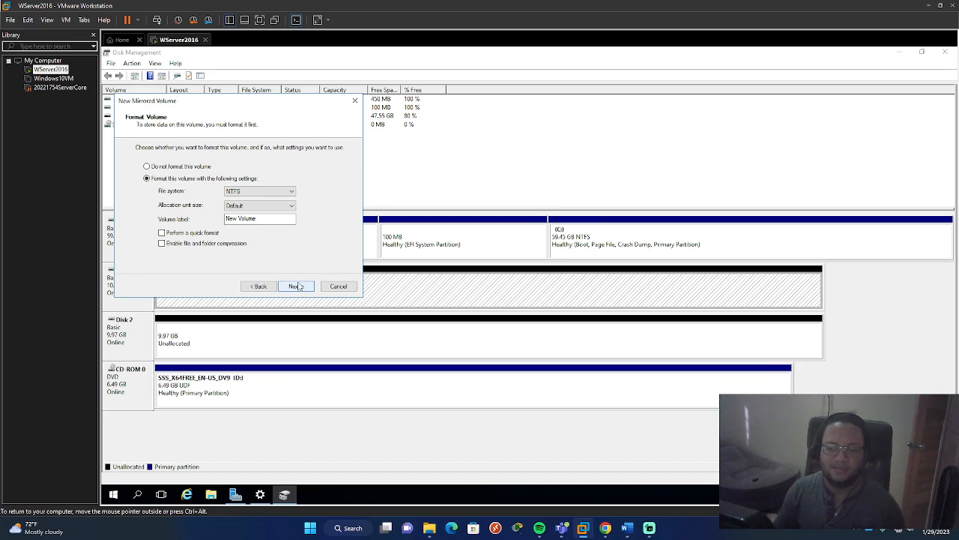
pyautogui.click(296, 289)
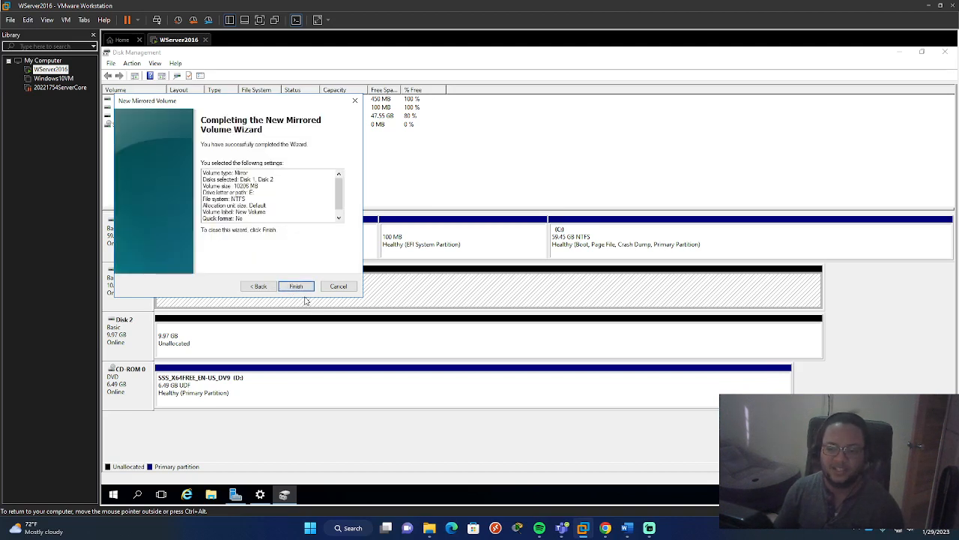
pyautogui.click(296, 287)
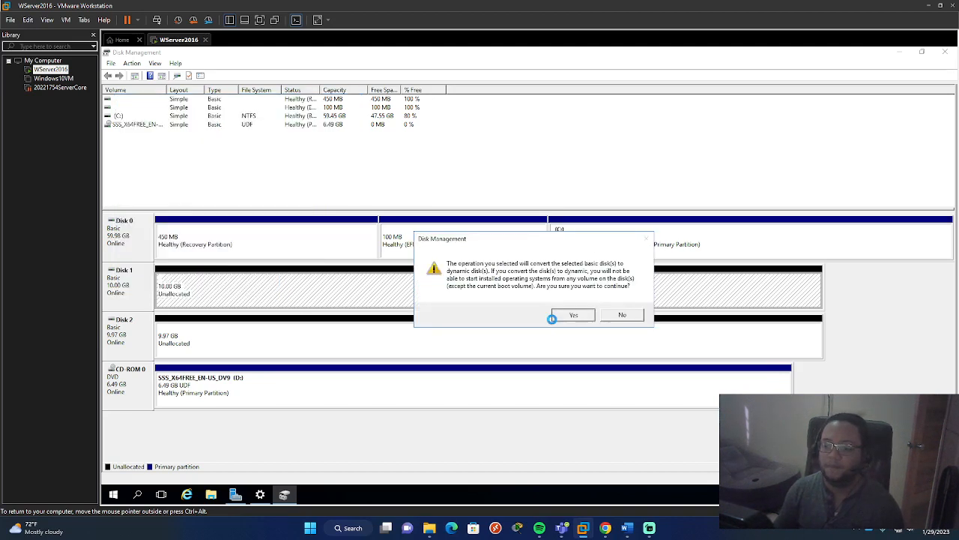
pyautogui.click(555, 317)
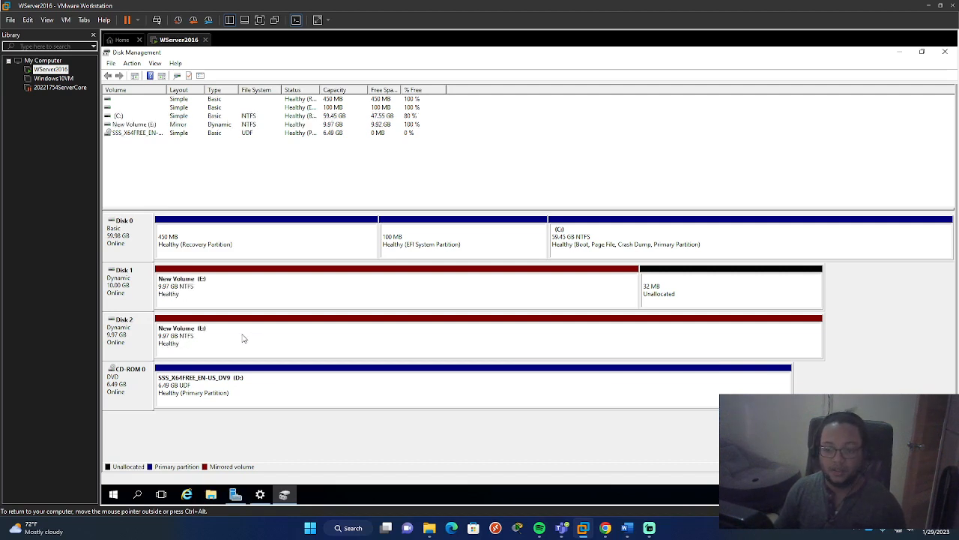
# - Examine the mirrored volume's capacity, its matching copies on Disk 1 and Disk 2, and the leftover unallocated space on Disk 1
pyautogui.click(247, 298)
pyautogui.click(188, 343)
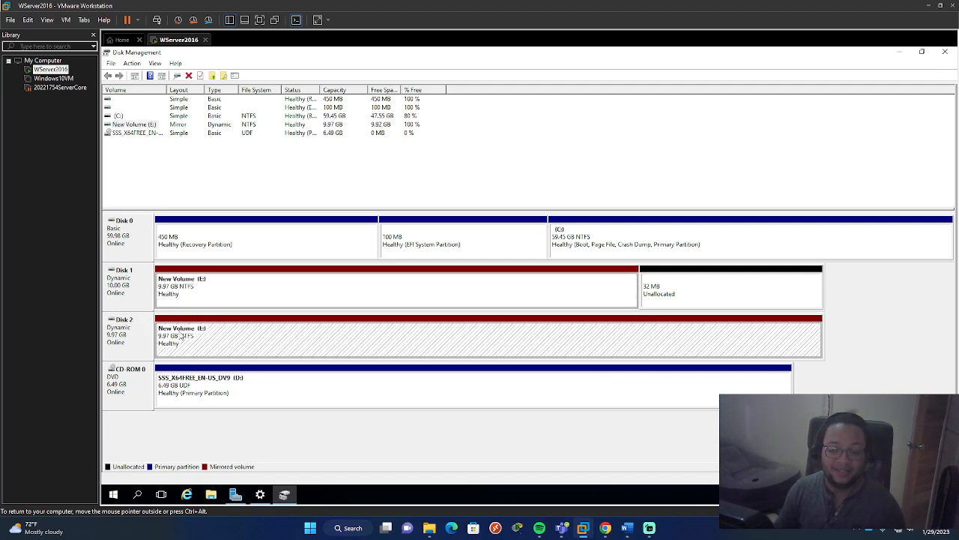
pyautogui.click(185, 291)
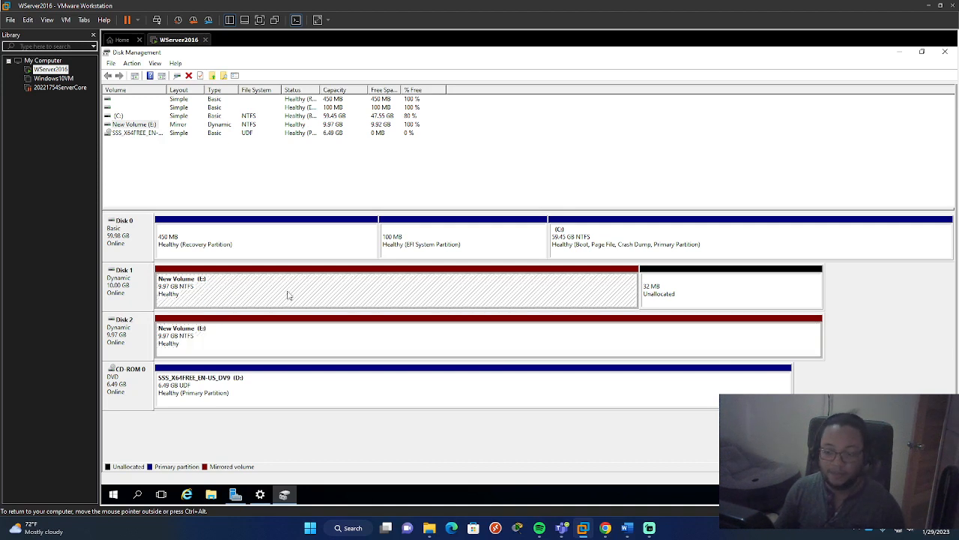
pyautogui.click(694, 291)
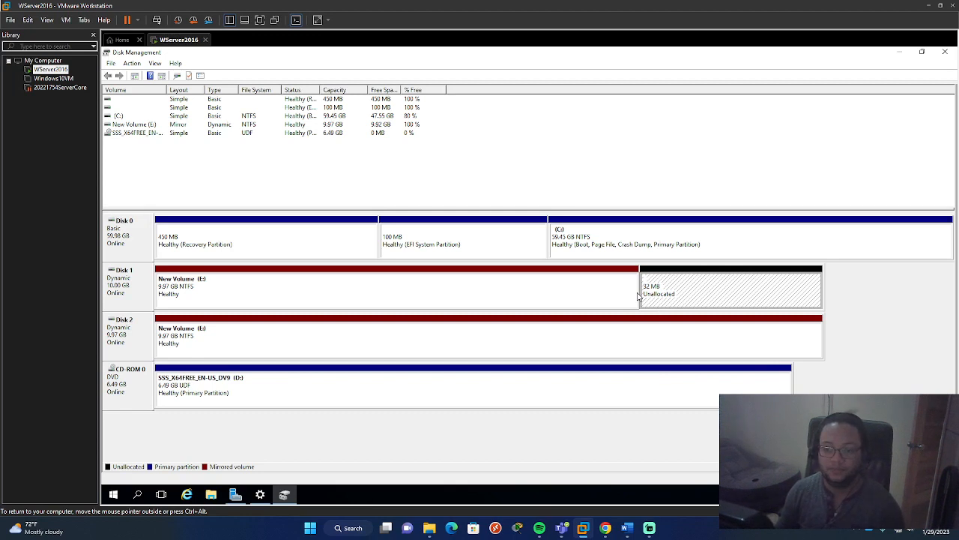
pyautogui.click(150, 125)
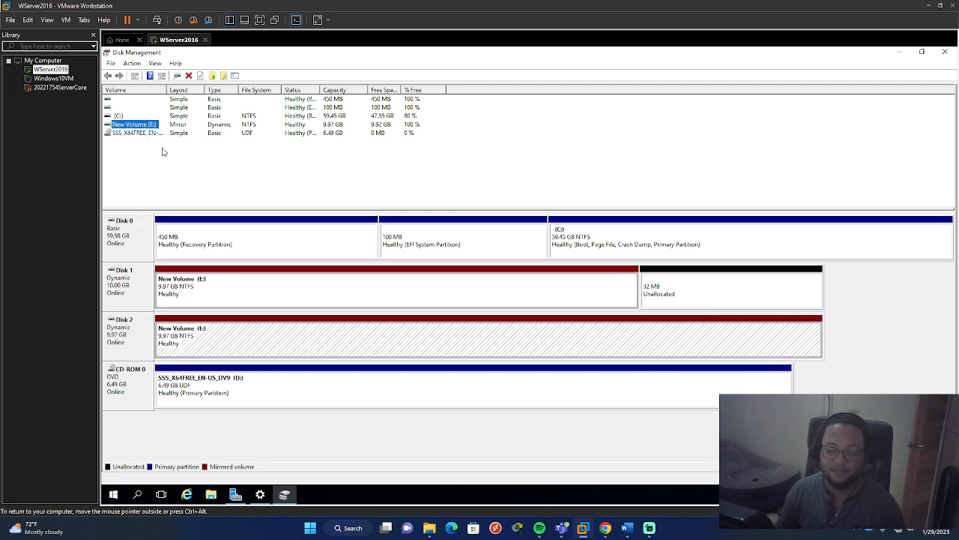
pyautogui.click(207, 288)
pyautogui.click(218, 321)
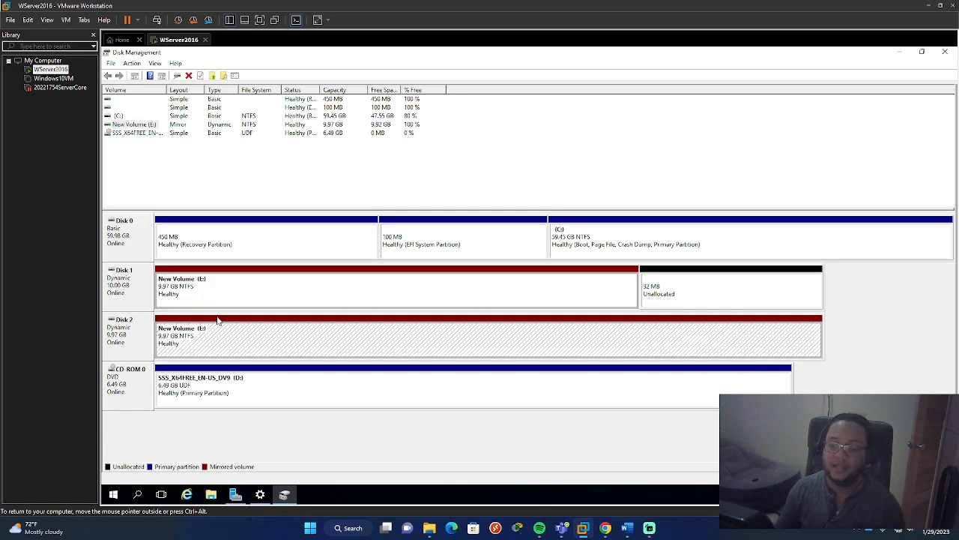
pyautogui.rightClick(281, 294)
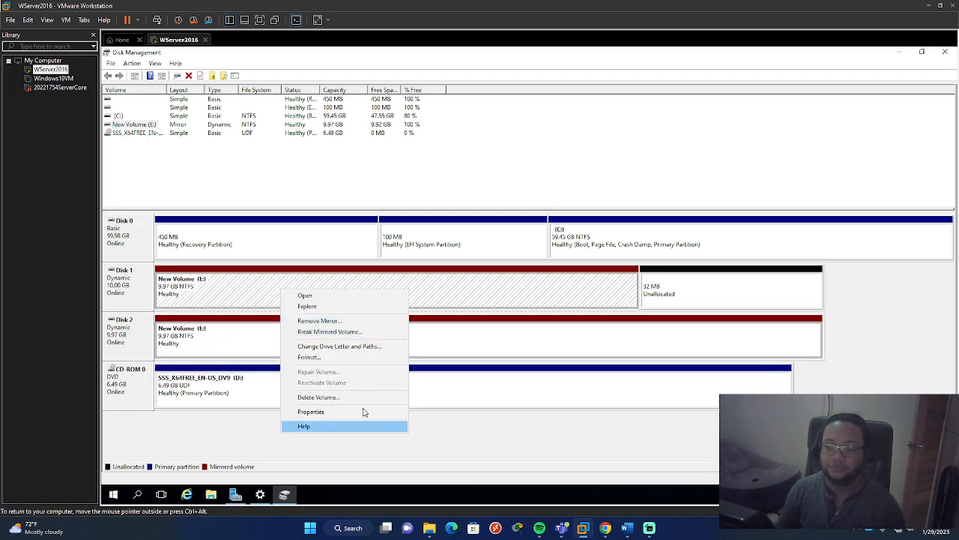
pyautogui.click(357, 332)
pyautogui.click(614, 307)
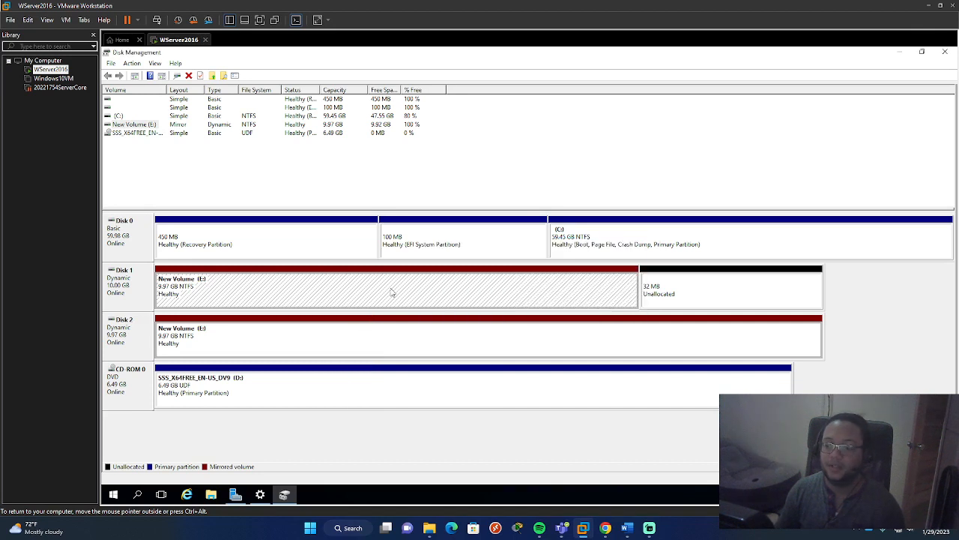
# - Delete the mirrored volume New Volume (E:) from Disk 1 and Disk 2, accepting the loss of its data
pyautogui.rightClick(391, 289)
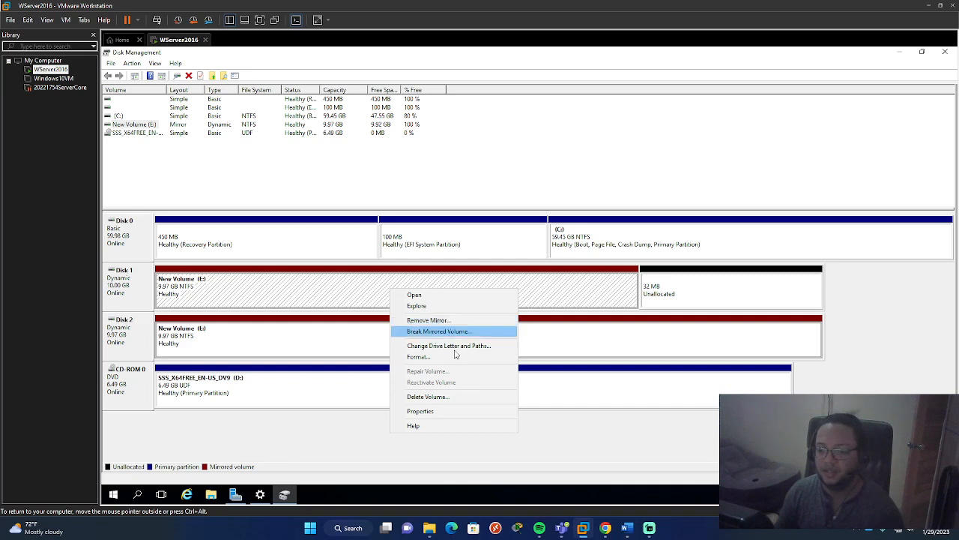
pyautogui.click(455, 396)
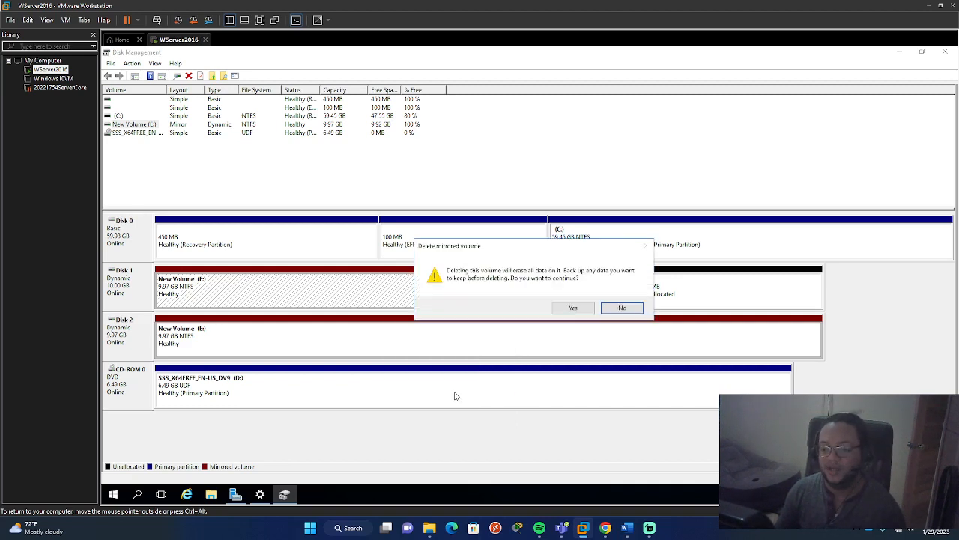
pyautogui.click(573, 308)
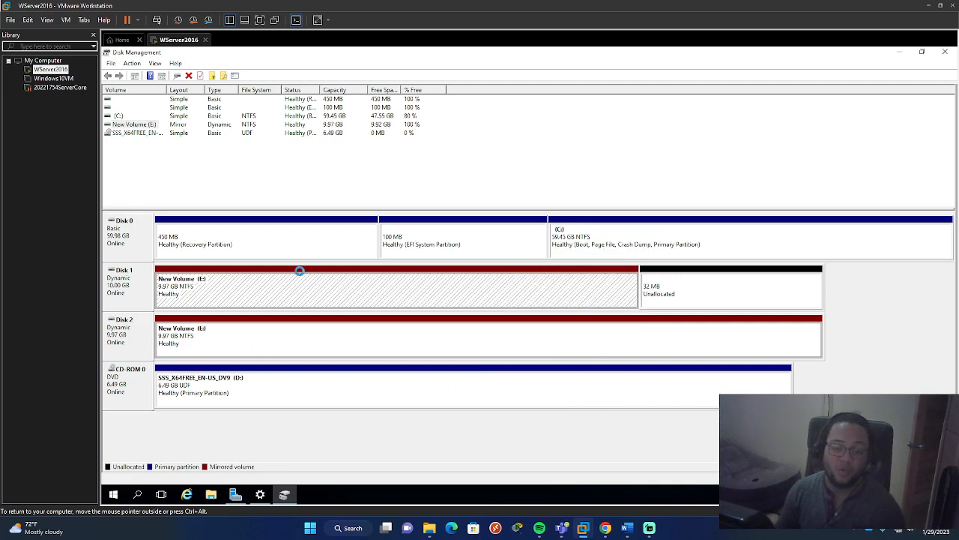
# - Check which volume types, including RAID-5, are offered for Disk 1's unallocated space, and review the unallocated space on both disks
pyautogui.rightClick(335, 303)
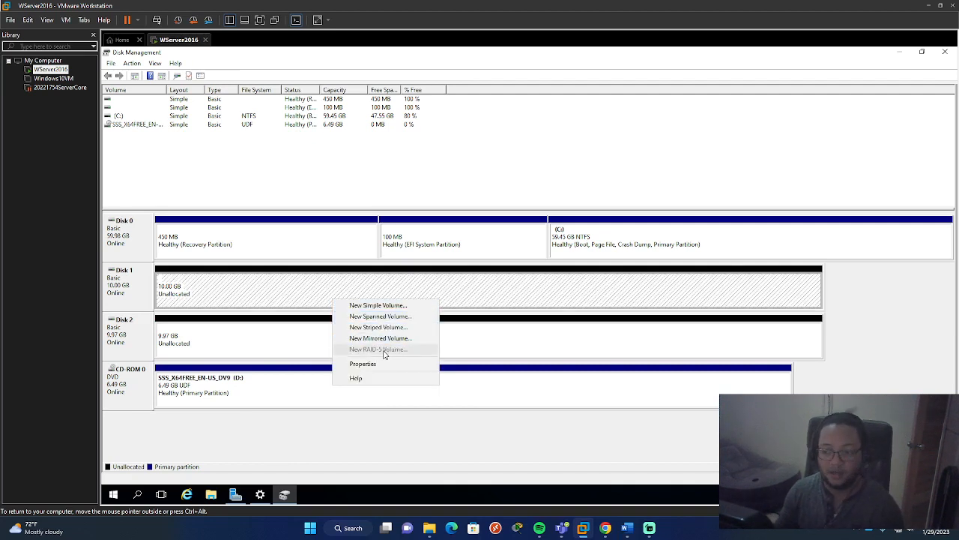
pyautogui.click(527, 305)
pyautogui.click(521, 324)
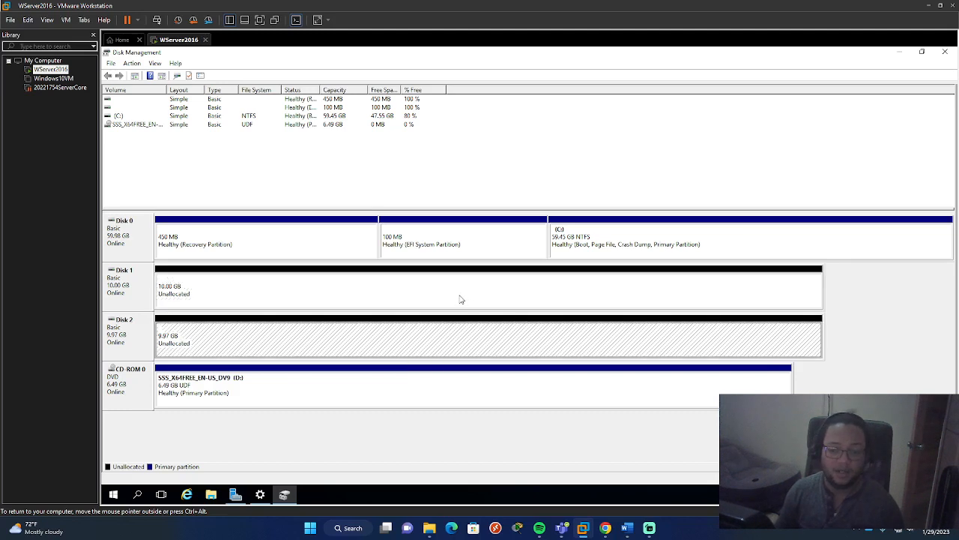
pyautogui.click(462, 299)
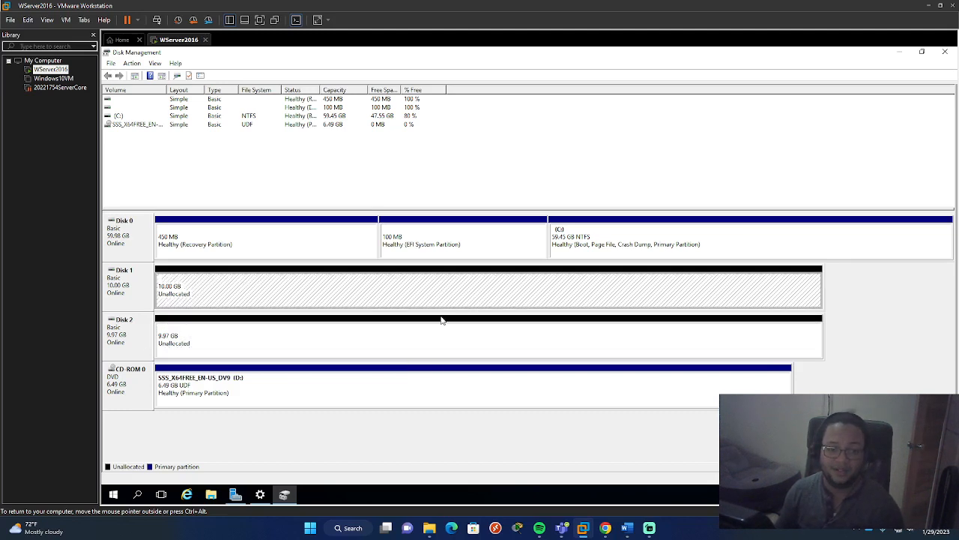
pyautogui.rightClick(388, 295)
pyautogui.click(312, 337)
pyautogui.click(314, 297)
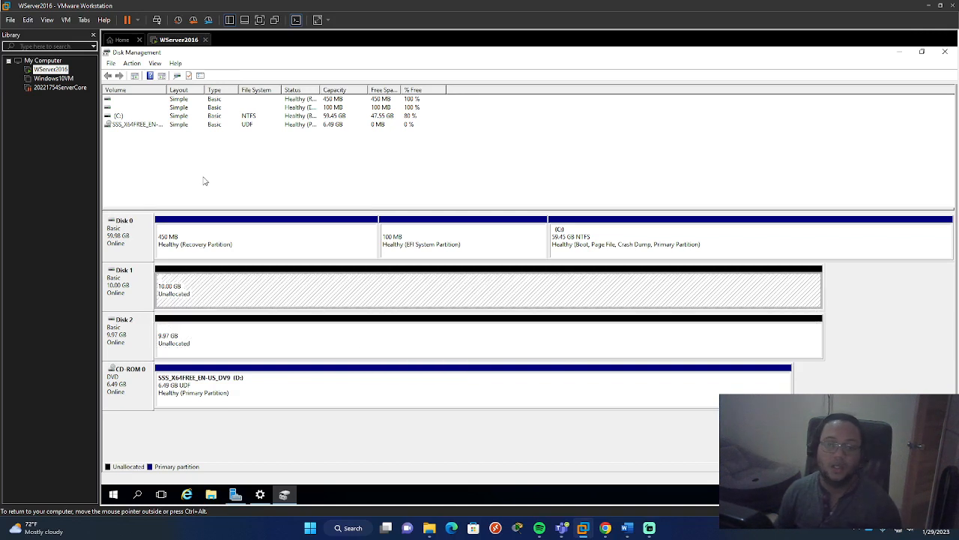